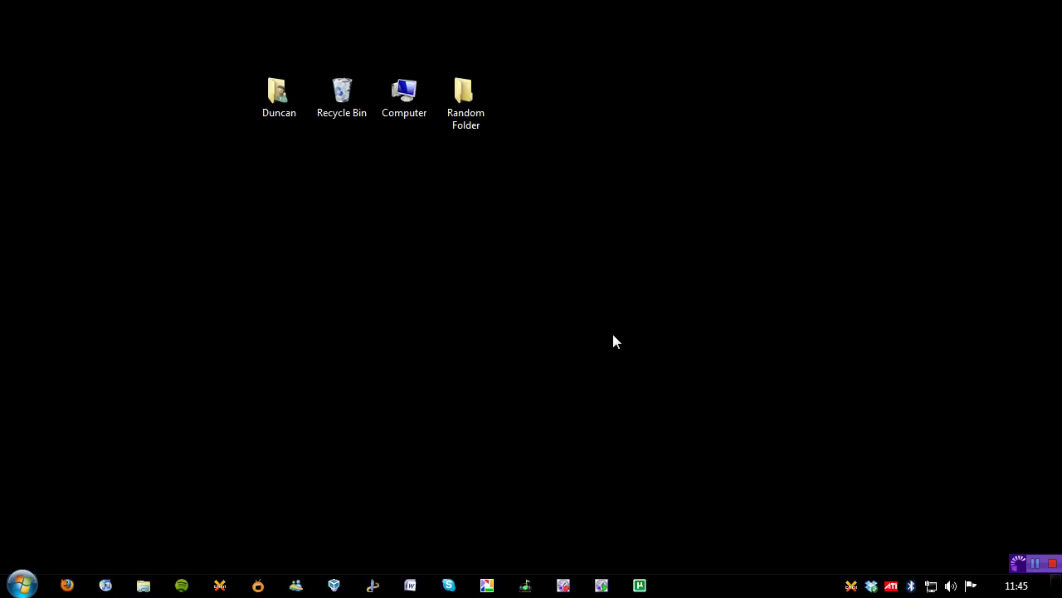
pyautogui.click(284, 102)
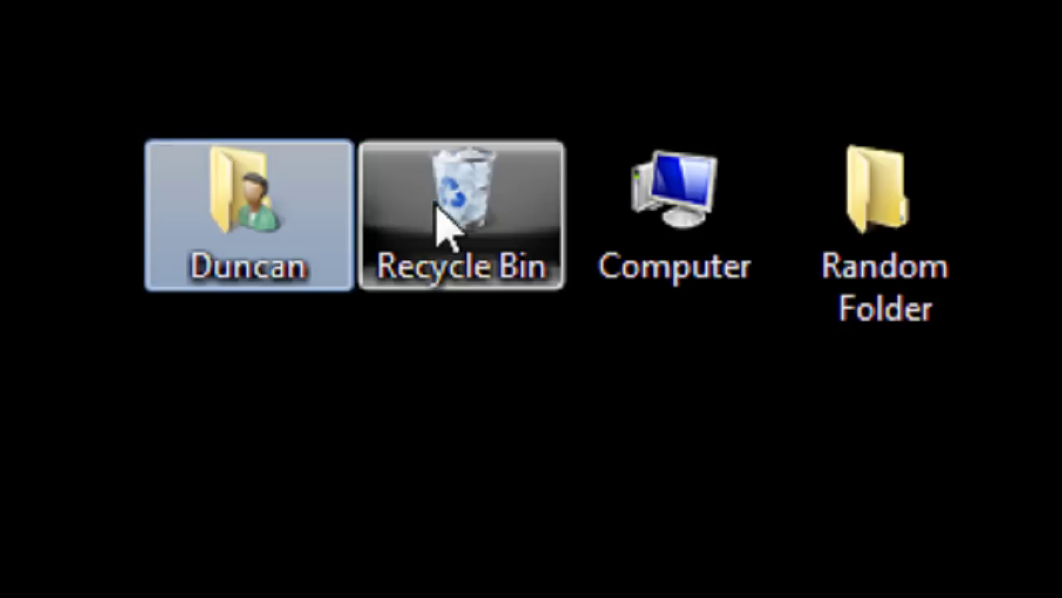
pyautogui.click(455, 218)
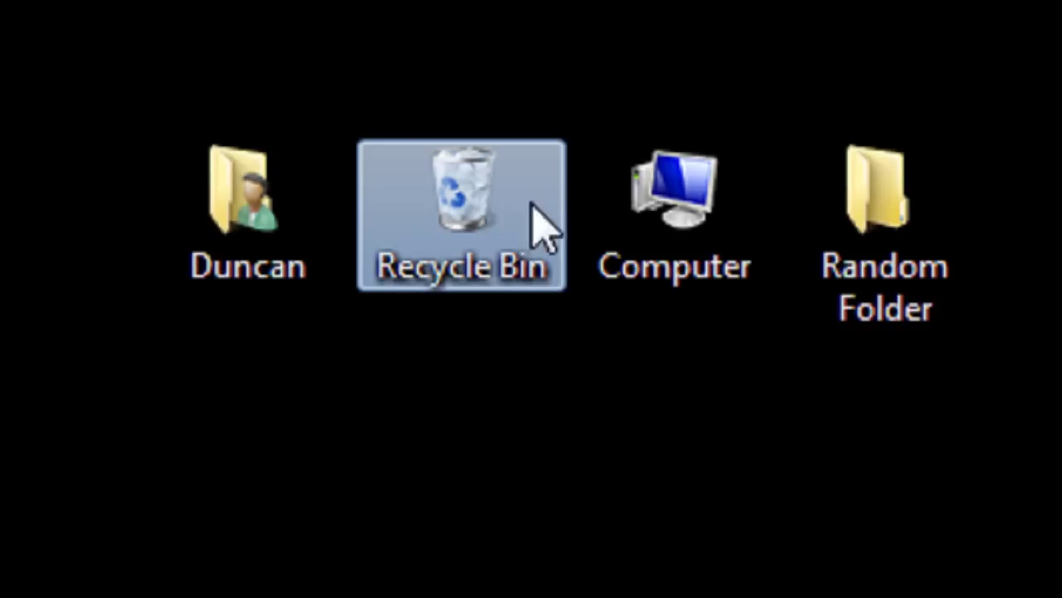
pyautogui.click(751, 226)
pyautogui.click(867, 228)
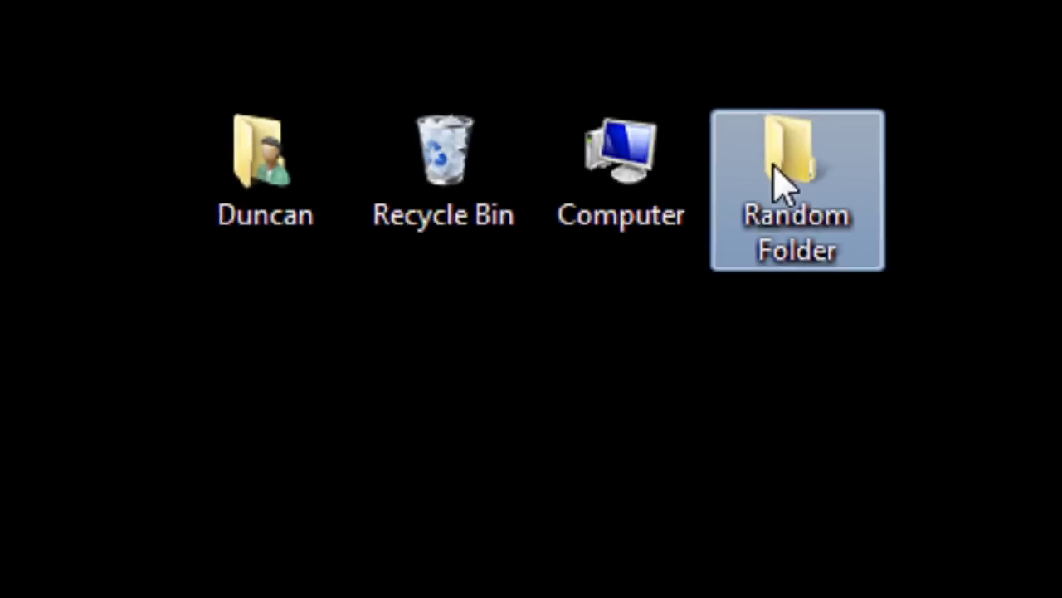
# Step: Pin the personal user folder, Recycle Bin, Computer and Random Folder desktop icons to Windows Explorer on the taskbar
pyautogui.moveTo(248, 195); pyautogui.dragTo(1056, 597)
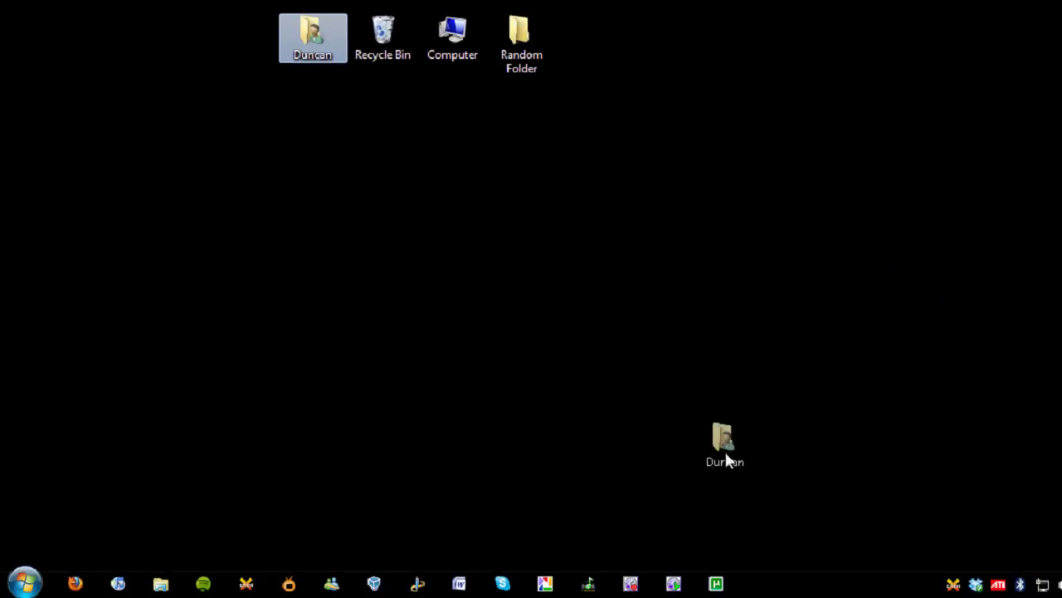
pyautogui.moveTo(726, 455); pyautogui.dragTo(755, 585)
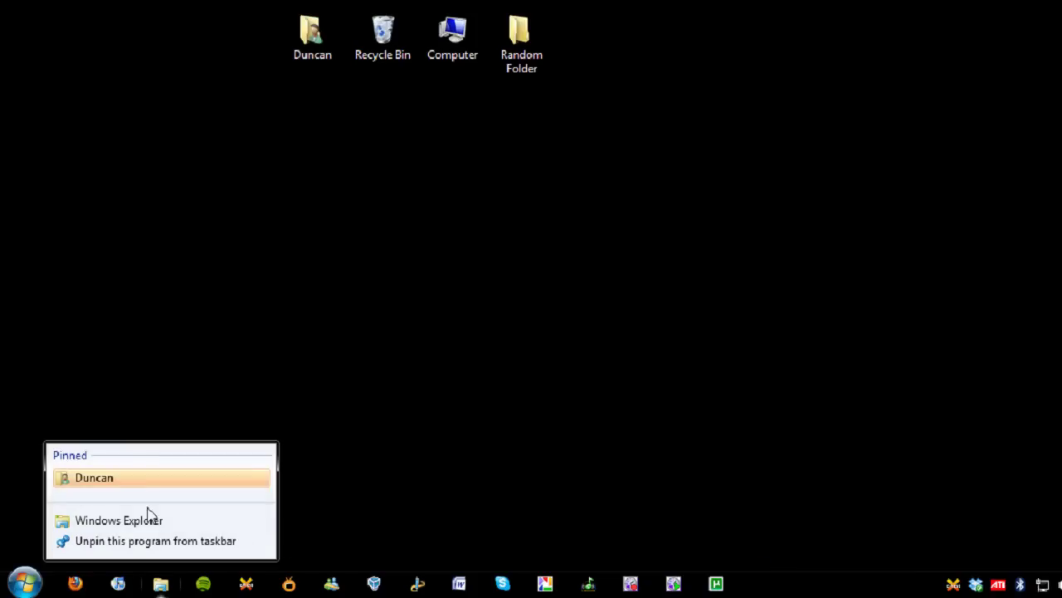
pyautogui.moveTo(380, 58); pyautogui.dragTo(780, 582)
pyautogui.moveTo(452, 37); pyautogui.dragTo(764, 581)
pyautogui.moveTo(519, 37); pyautogui.dragTo(767, 581)
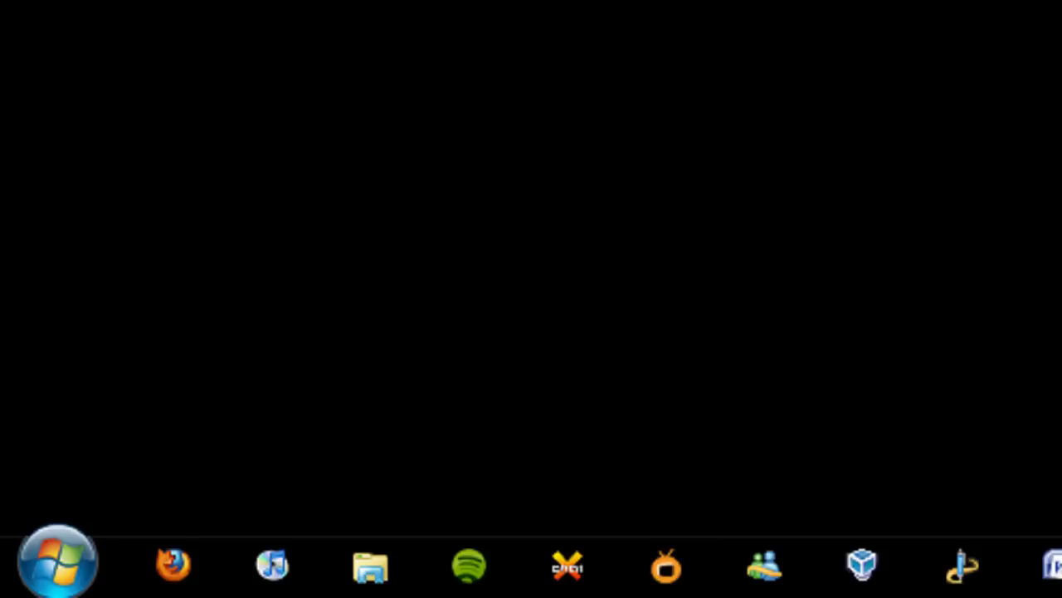
# Step: Review the items pinned under Windows Explorer on the taskbar and the folder links in the Start menu
pyautogui.rightClick(371, 573)
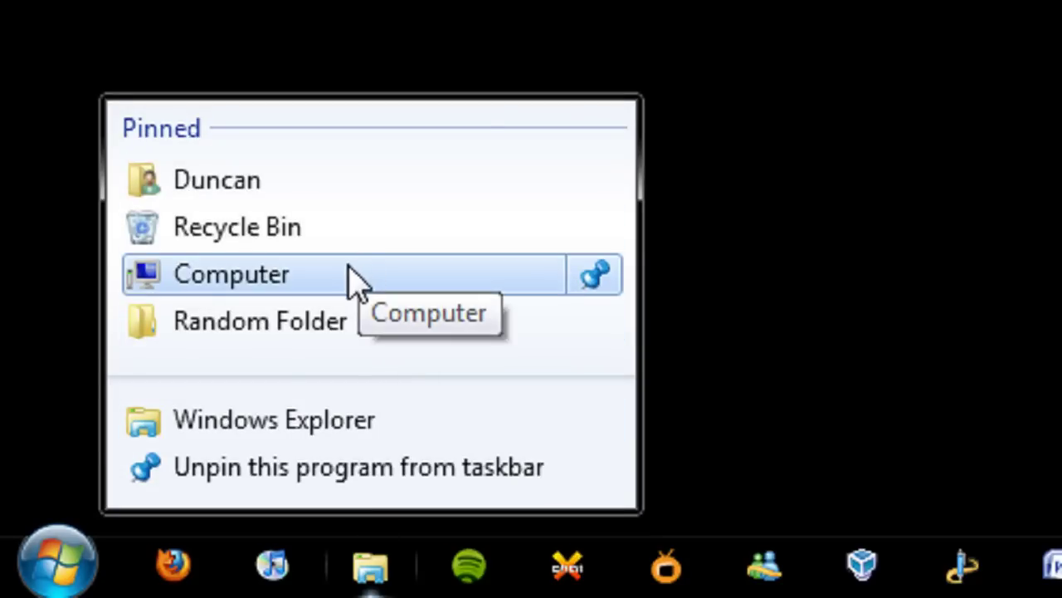
pyautogui.press('Escape')
pyautogui.rightClick(389, 577)
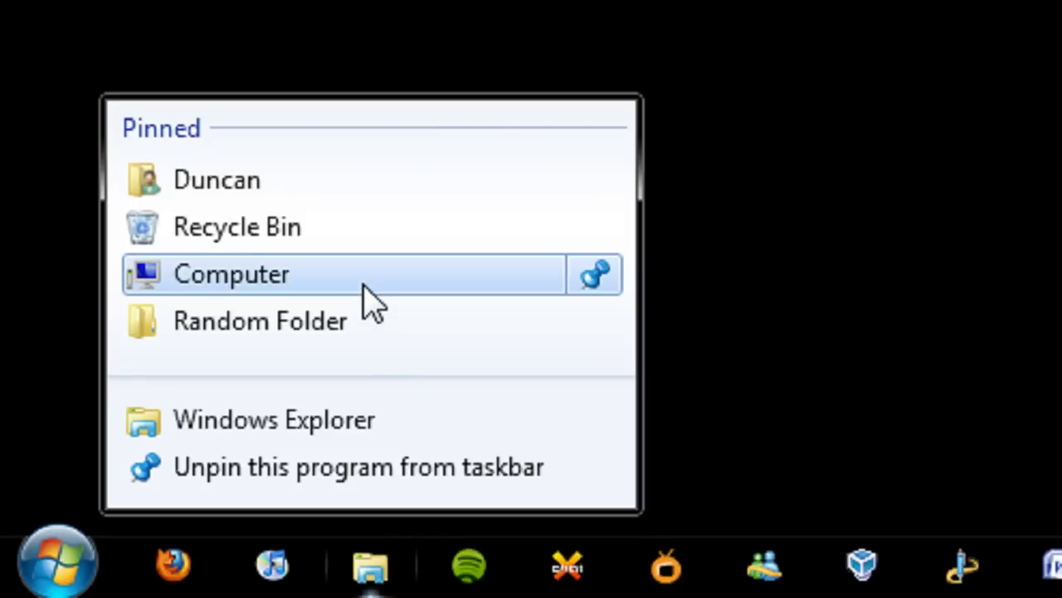
pyautogui.click(780, 248)
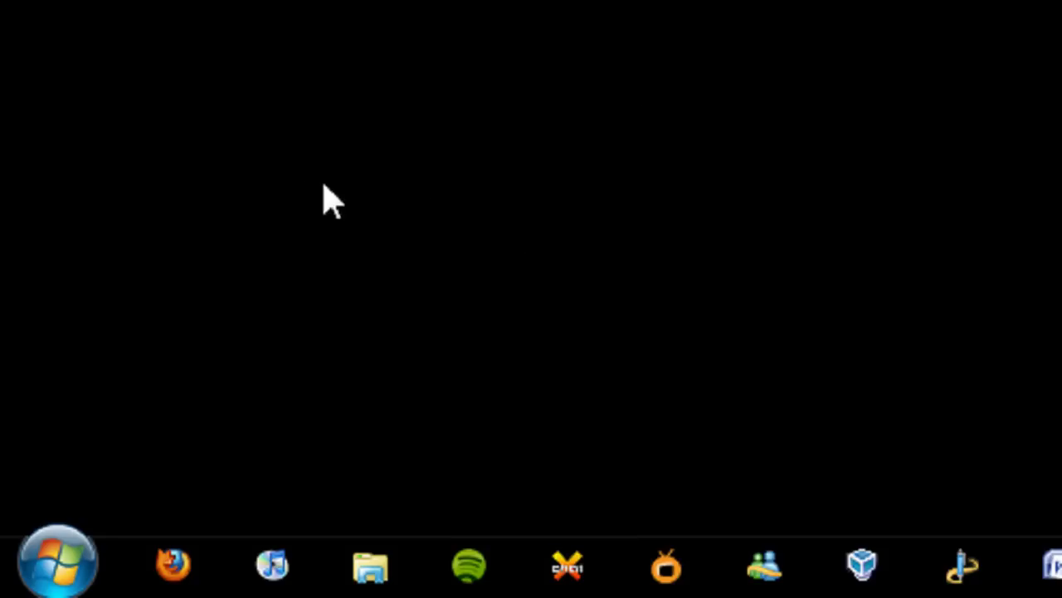
pyautogui.click(76, 568)
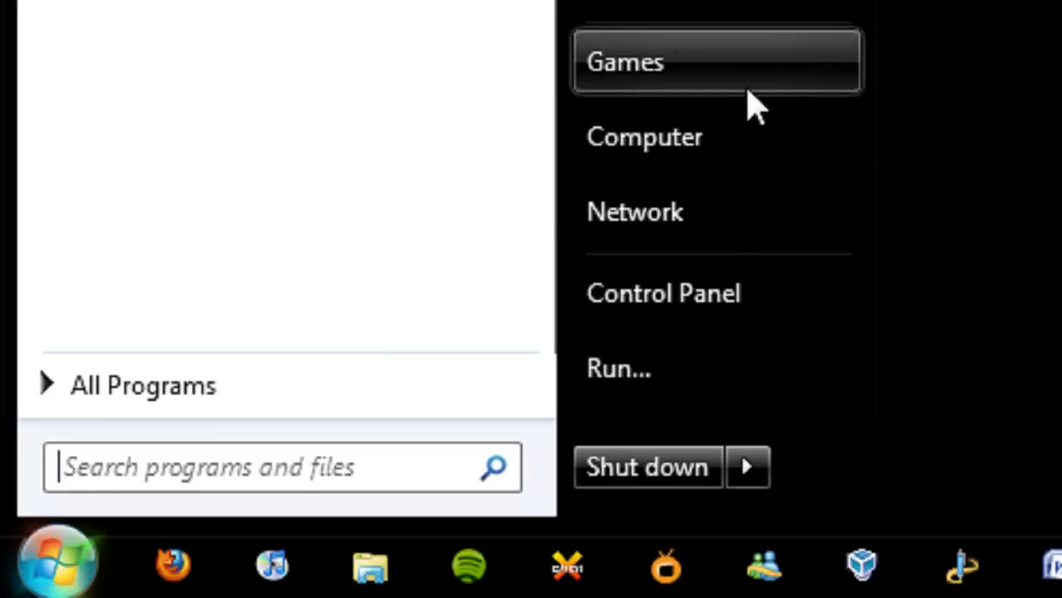
pyautogui.click(332, 531)
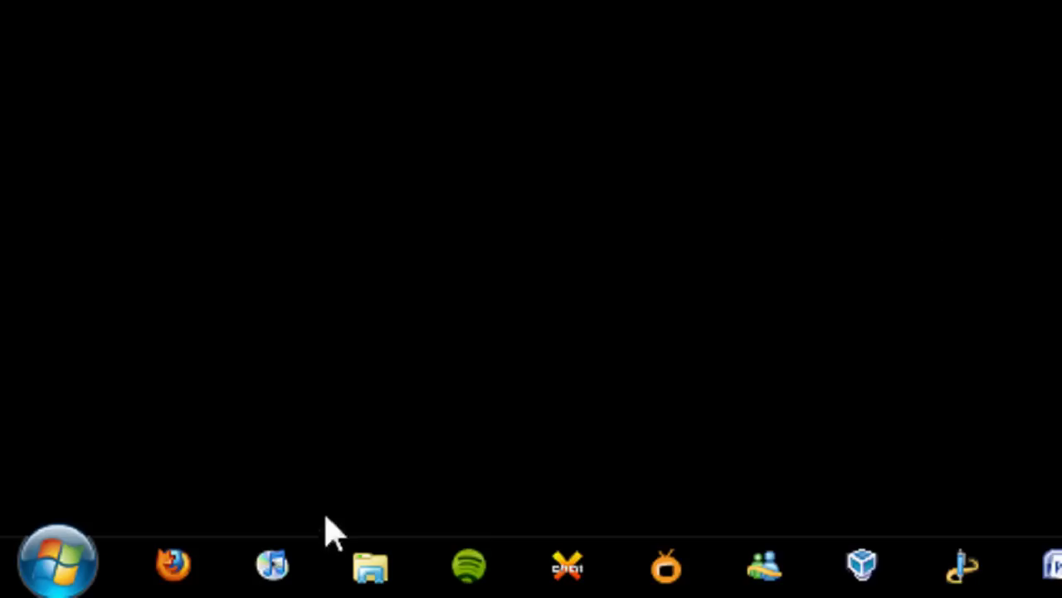
# Step: Unpin the personal user folder and the Recycle Bin from Windows Explorer's pinned list
pyautogui.rightClick(372, 581)
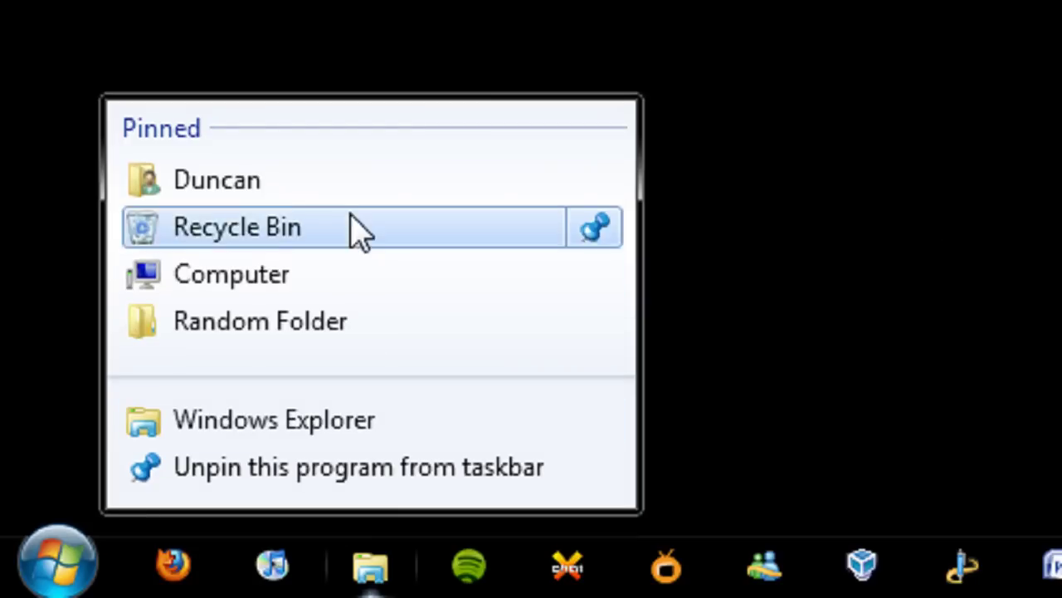
pyautogui.rightClick(352, 170)
pyautogui.click(486, 324)
pyautogui.rightClick(390, 227)
pyautogui.click(510, 387)
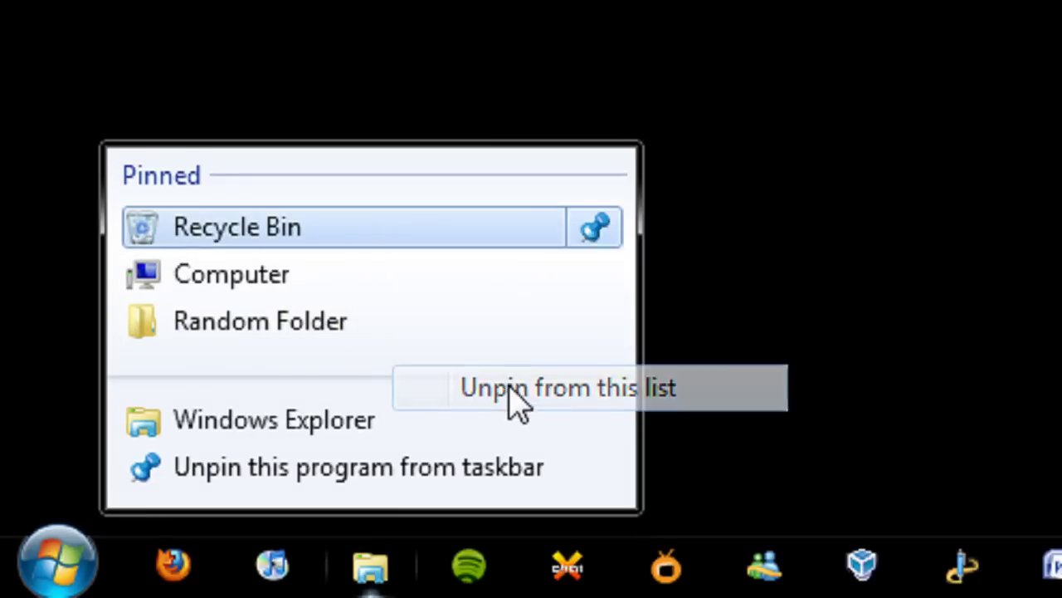
pyautogui.click(555, 12)
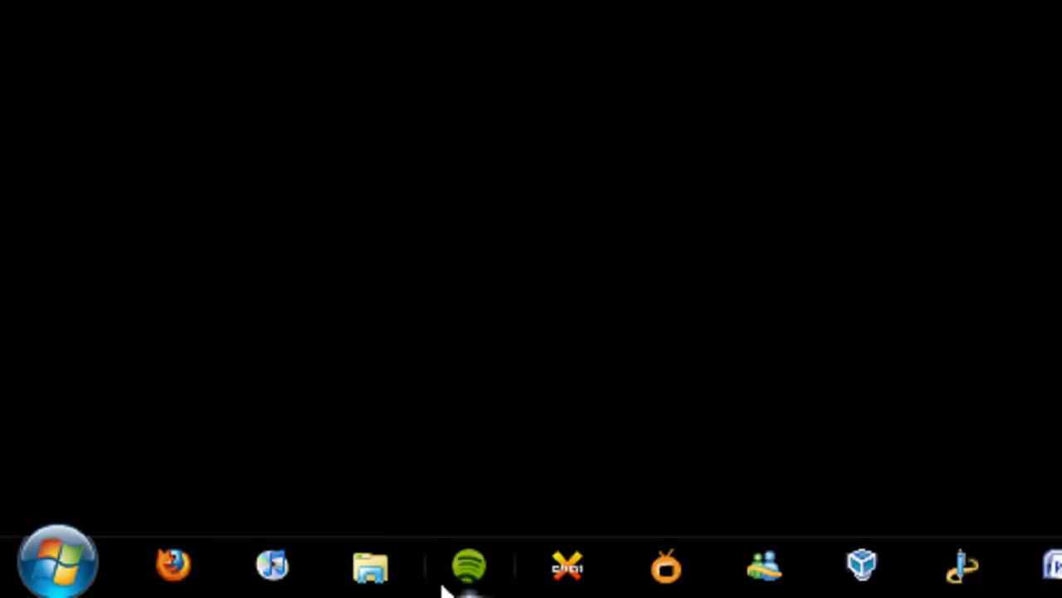
# Step: Turn off storing and displaying recently opened programs in the Start menu properties and apply the change
pyautogui.rightClick(60, 578)
pyautogui.click(110, 498)
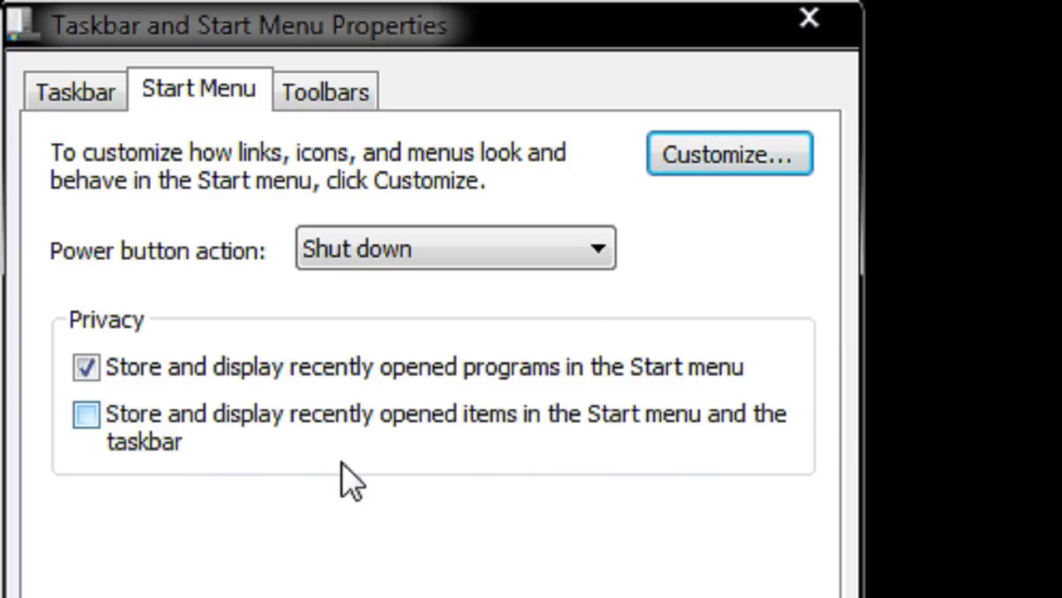
pyautogui.click(86, 367)
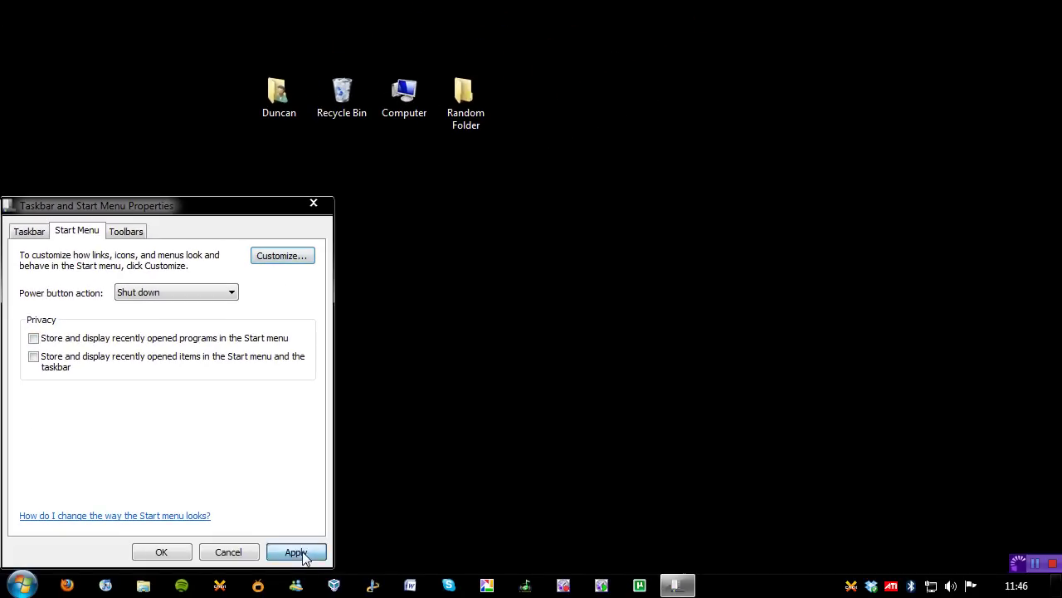
pyautogui.click(297, 553)
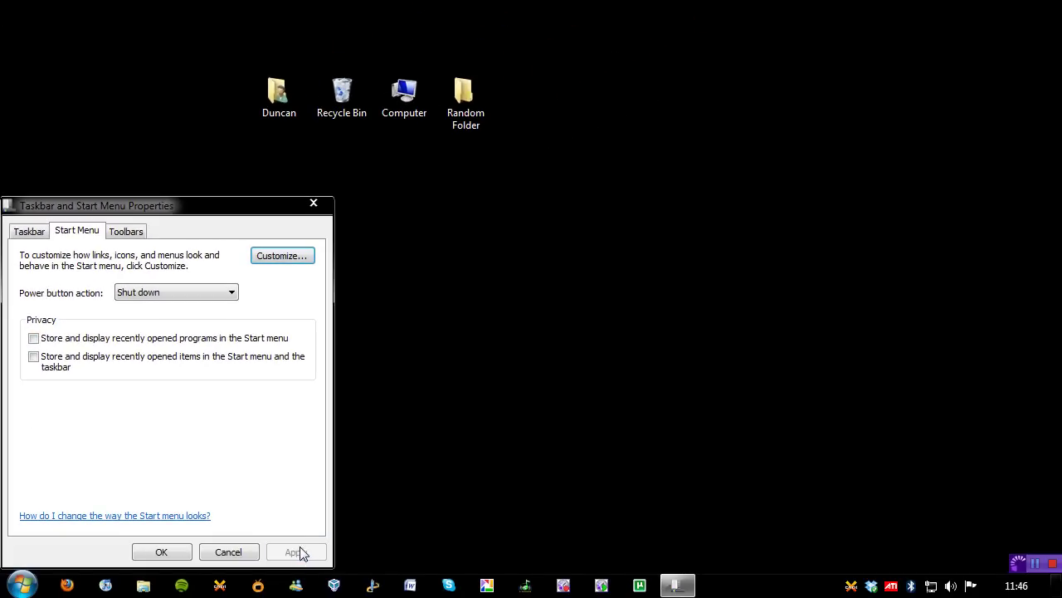
# Step: Try to pin the Computer desktop icon to the taskbar
pyautogui.moveTo(405, 107); pyautogui.dragTo(724, 579)
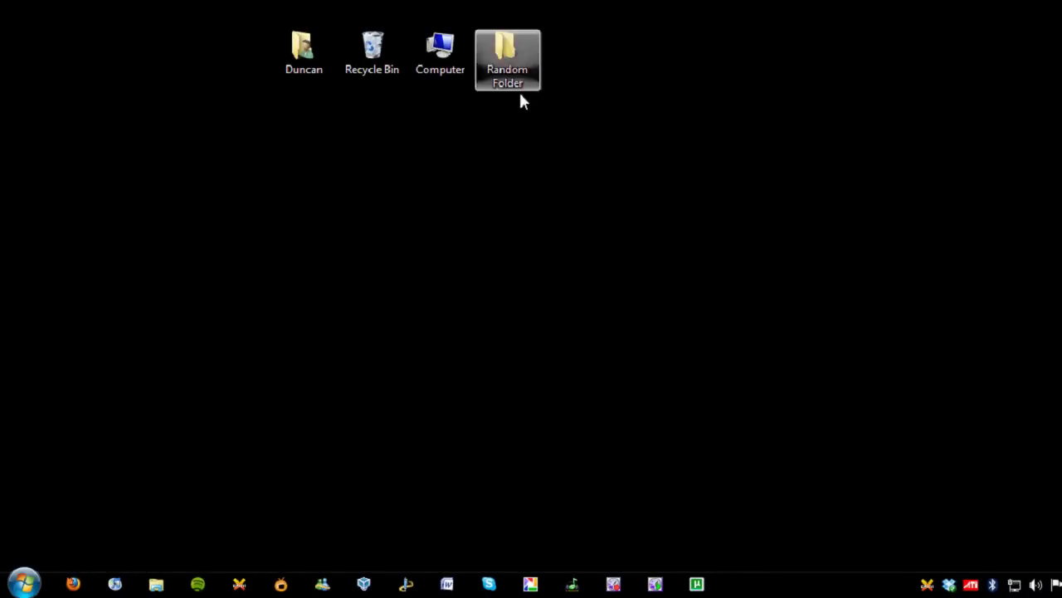
# Step: Create a desktop shortcut for c:\windows\explorer.exe "C:\" and name it gergwerg
pyautogui.rightClick(539, 209)
pyautogui.moveTo(586, 390)
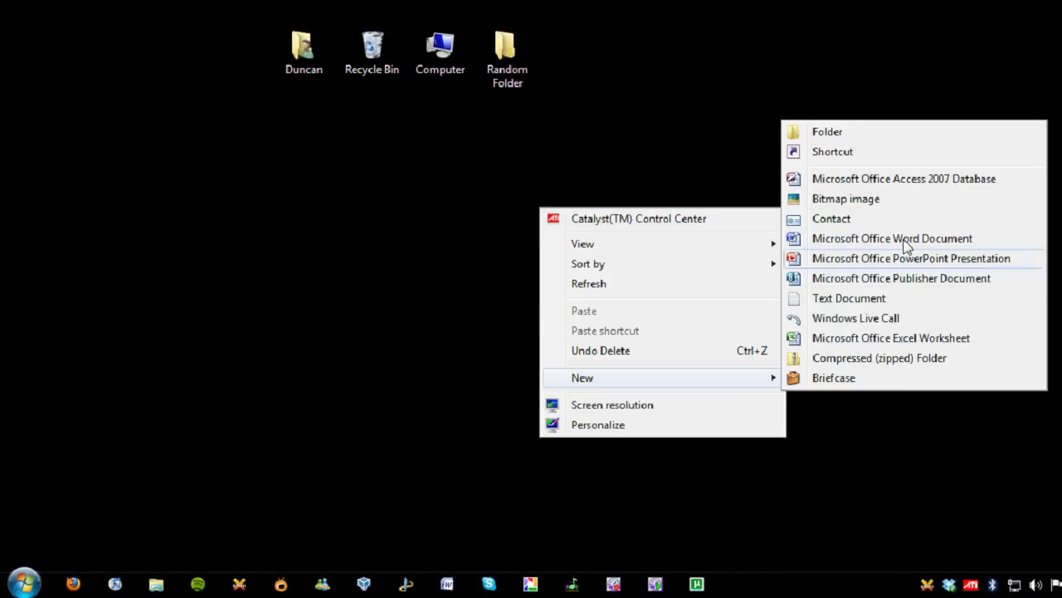
pyautogui.click(876, 152)
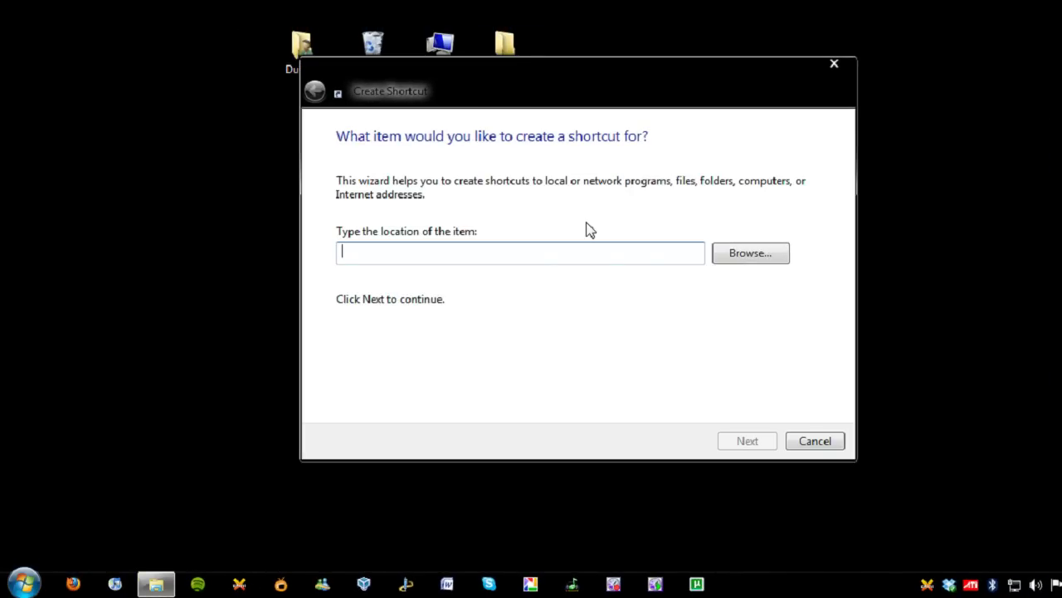
pyautogui.write('c:\\windows\\')
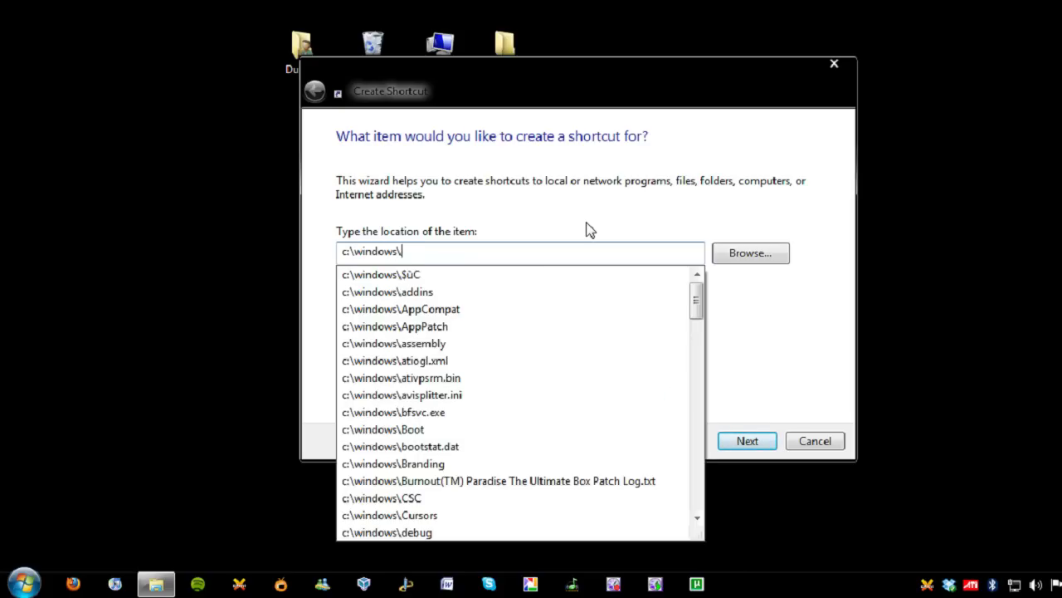
pyautogui.write('explorer.e')
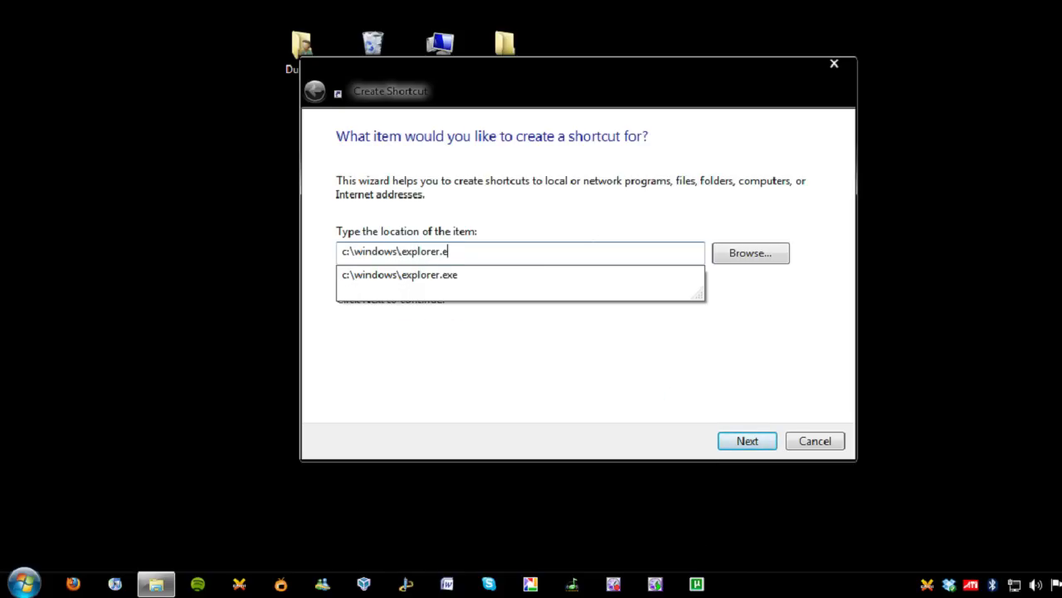
pyautogui.write('xe "C:\\')
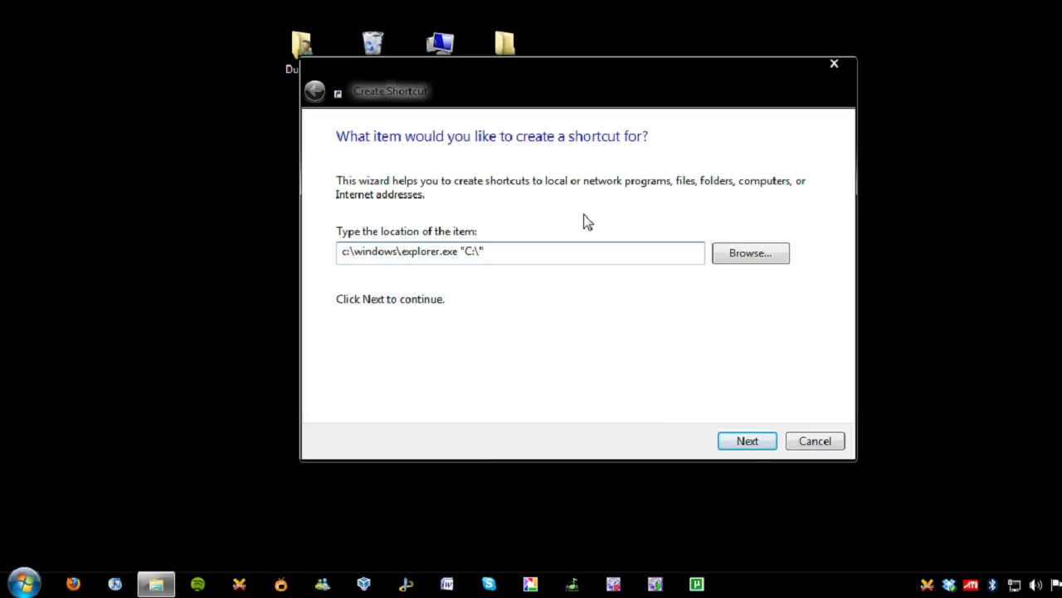
pyautogui.click(751, 449)
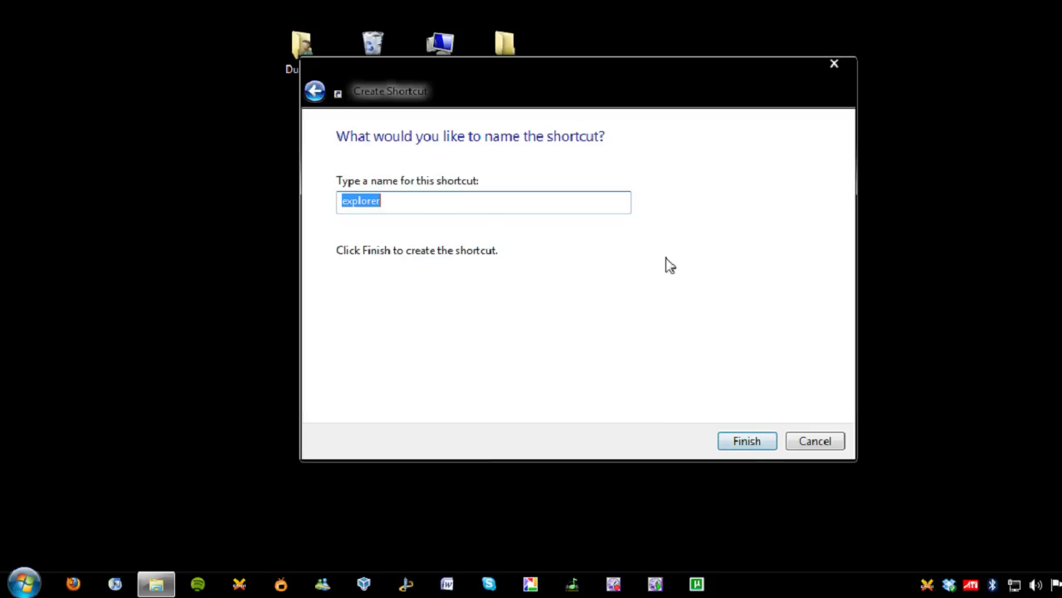
pyautogui.write('ge')
pyautogui.click(747, 441)
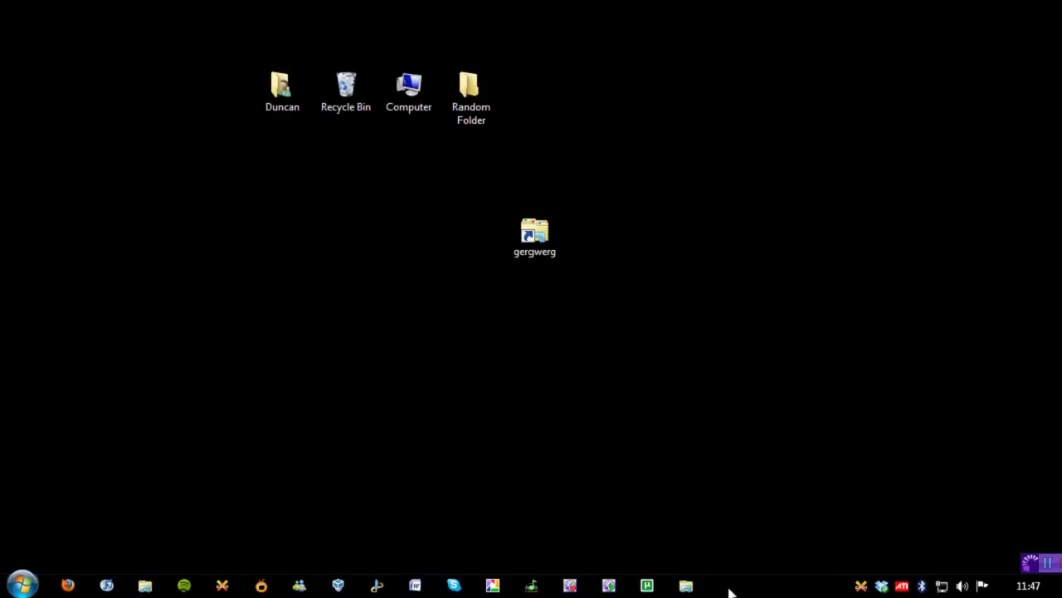
# Step: Open the C: drive from the folder shortcut pinned to the taskbar and close its window
pyautogui.click(687, 586)
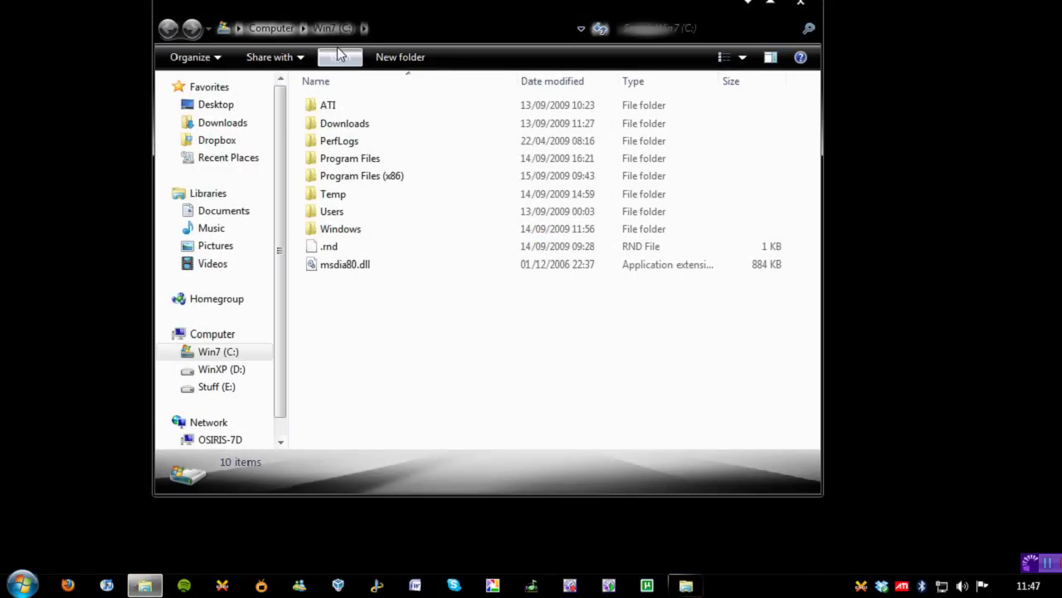
pyautogui.click(799, 5)
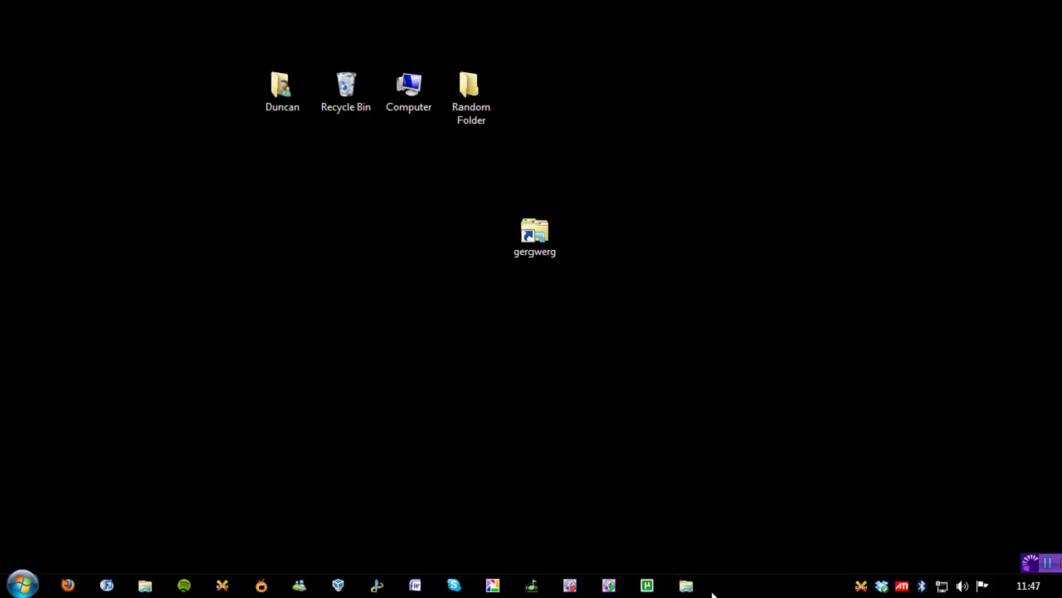
# Step: Change the icon of the pinned gergwerg shortcut to the red circle with a white cross in its properties
pyautogui.rightClick(687, 586)
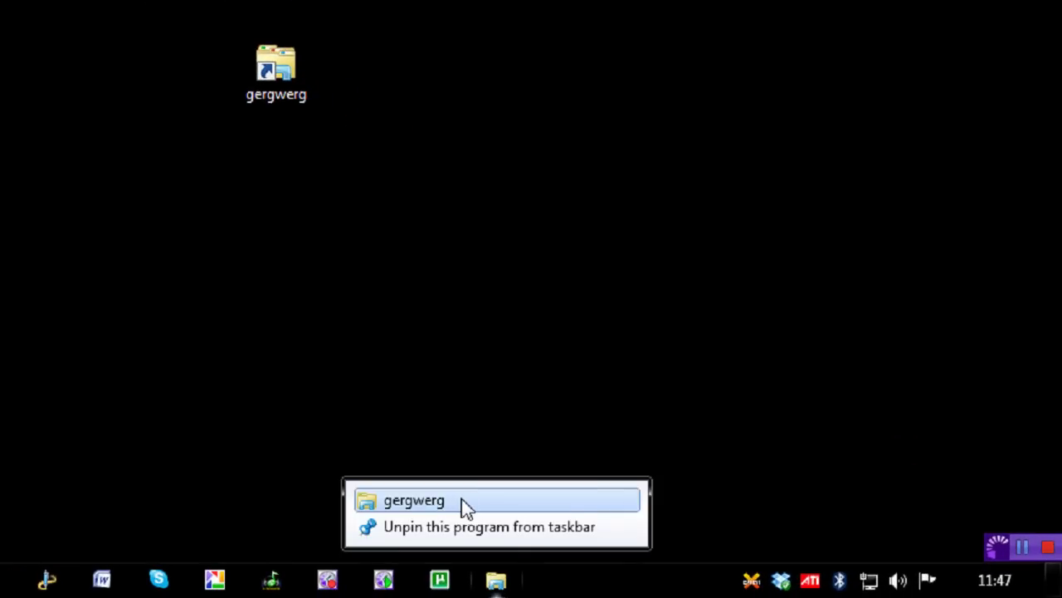
pyautogui.rightClick(452, 503)
pyautogui.click(486, 481)
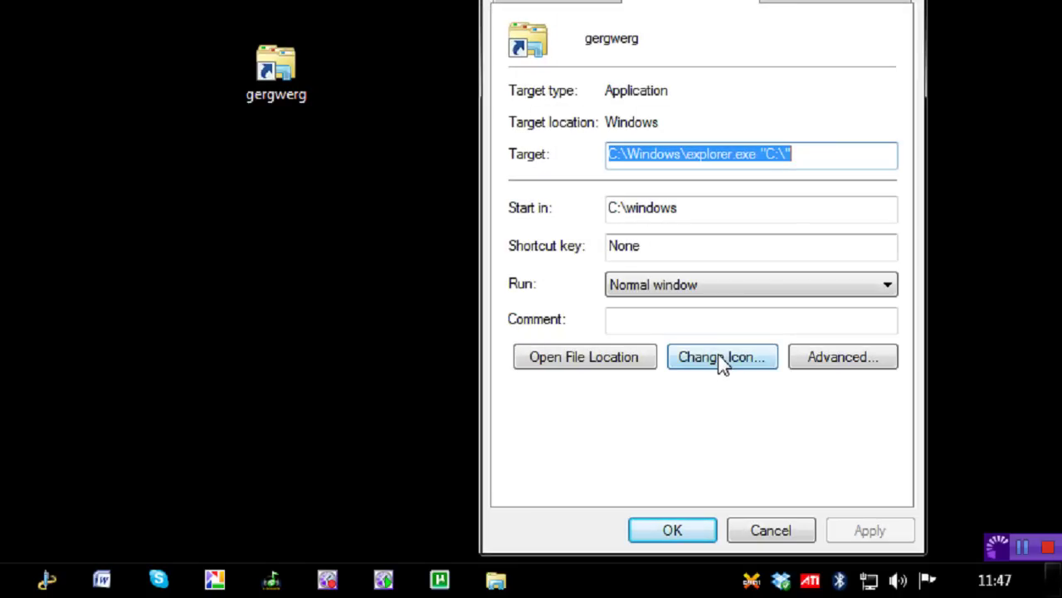
pyautogui.click(721, 358)
pyautogui.click(693, 236)
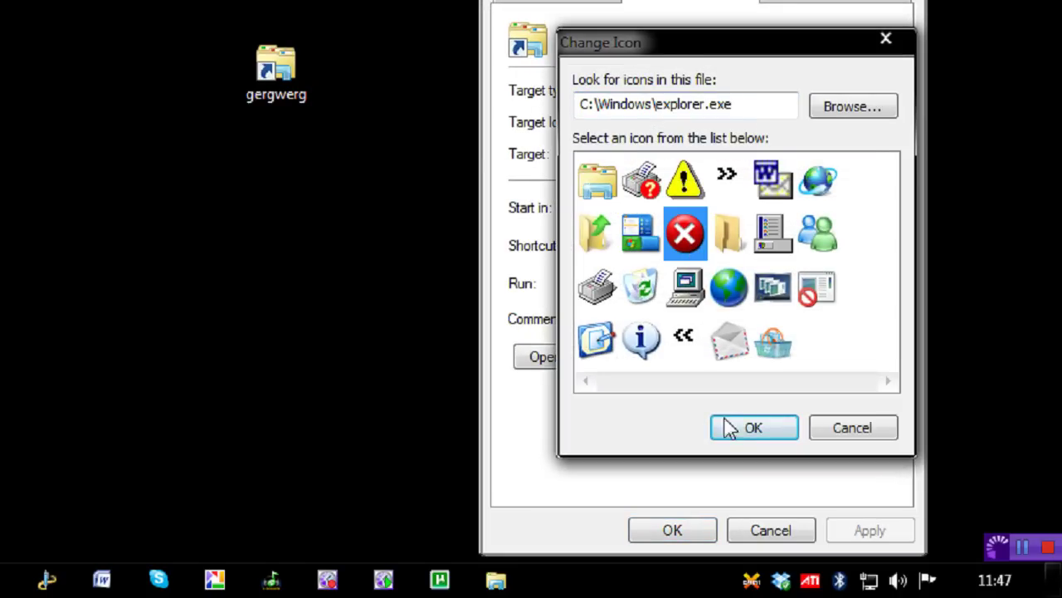
pyautogui.click(729, 427)
pyautogui.click(676, 531)
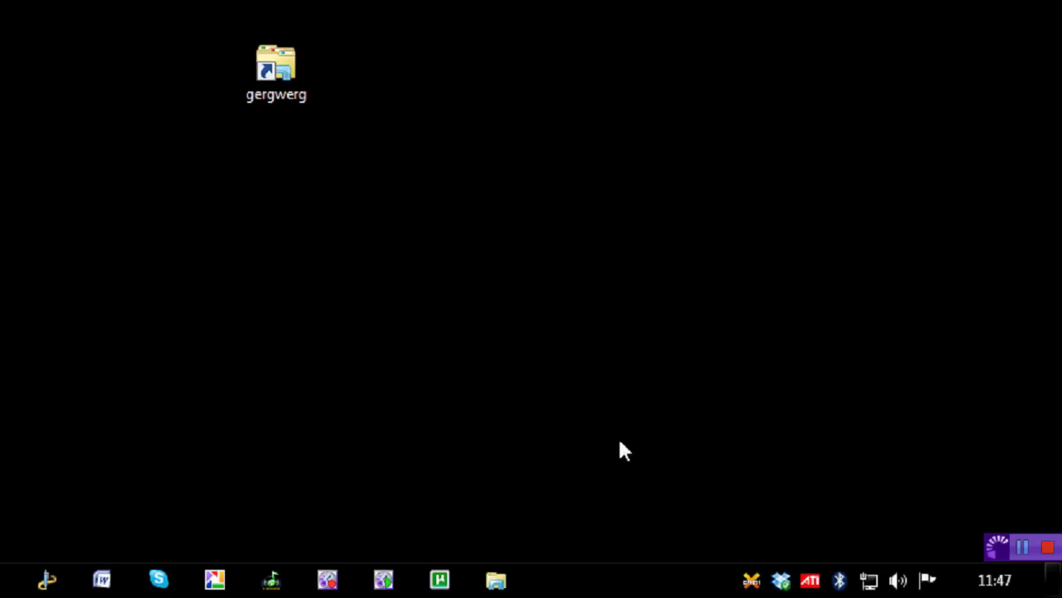
# Step: Unpin the gergwerg shortcut from the taskbar
pyautogui.rightClick(496, 581)
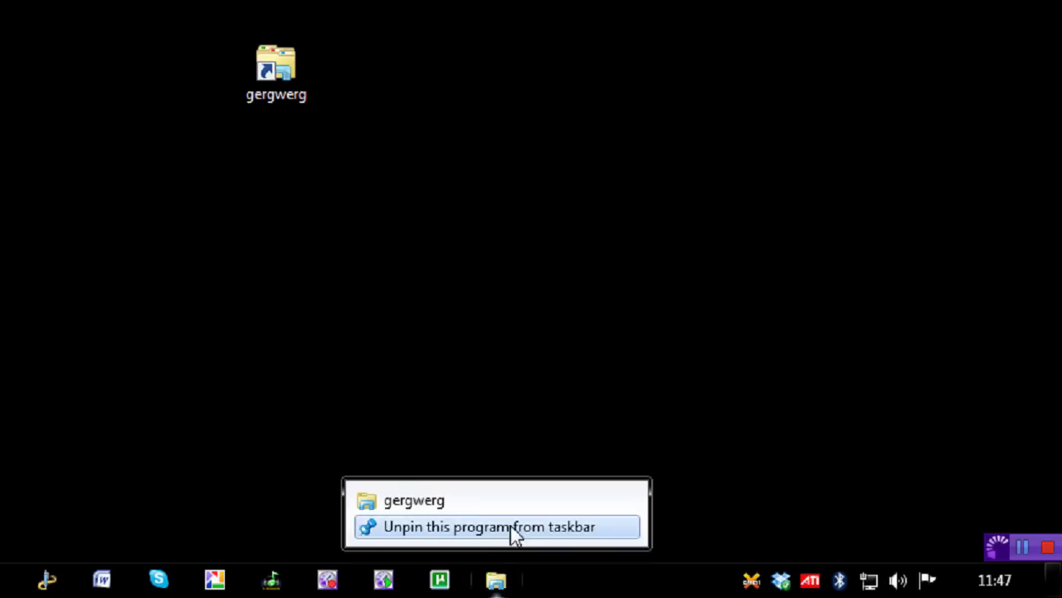
pyautogui.click(572, 531)
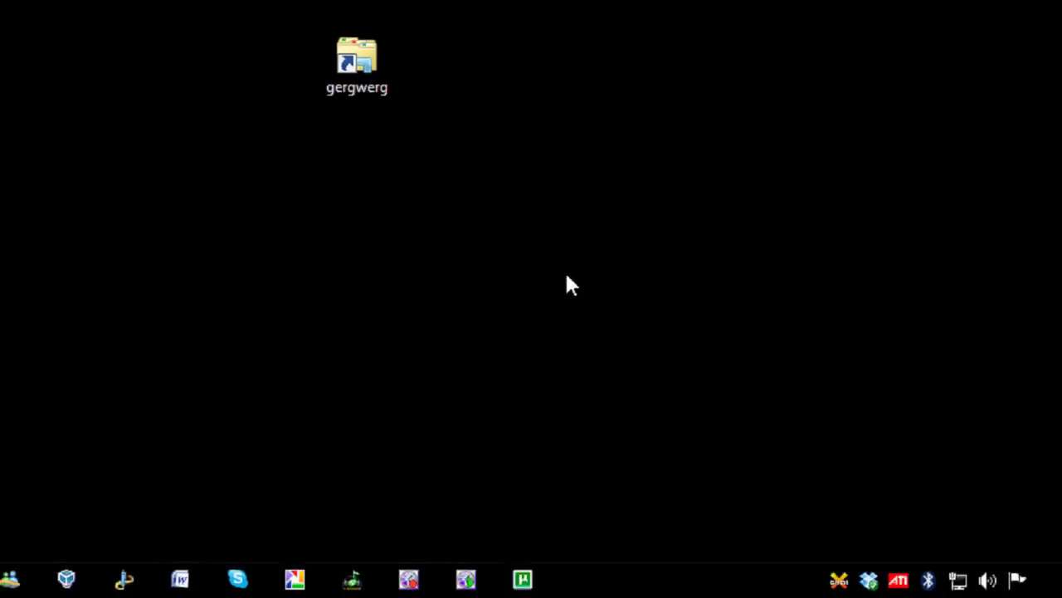
# Step: Run the path %userprofile%\AppData\Roaming\Microsoft\Internet Explorer\Quick Launch to open the folder and move its window lower on the desktop
pyautogui.press('super')
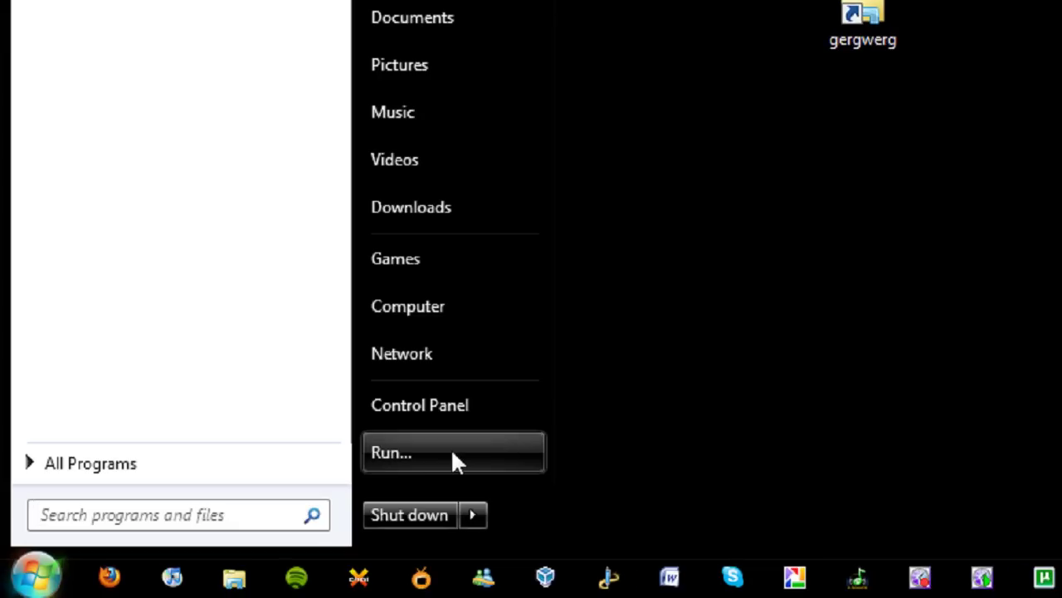
pyautogui.click(453, 458)
pyautogui.hotkey('ctrl', 'v')
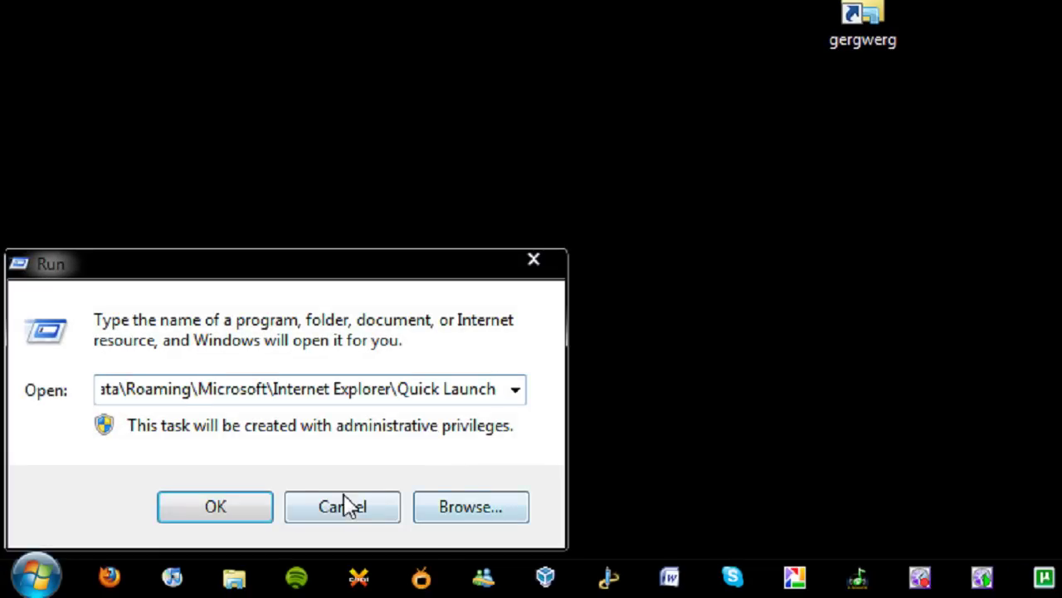
pyautogui.click(228, 510)
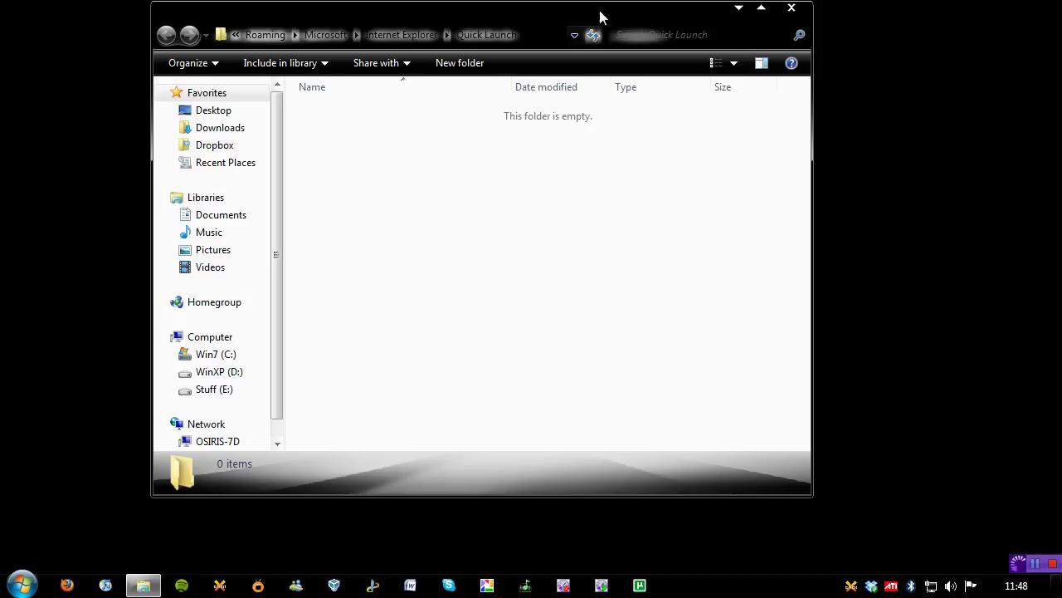
pyautogui.moveTo(597, 14); pyautogui.dragTo(568, 178)
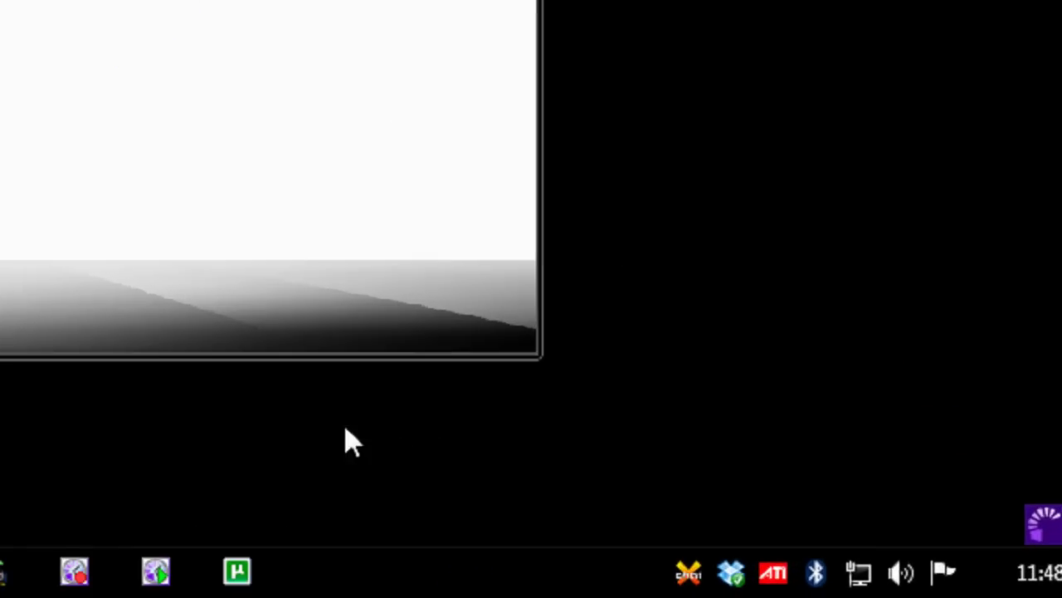
# Step: Unlock the taskbar and add a new toolbar for the folder %userprofile%\AppData\Roaming\Microsoft\Internet Explorer\Quick Launch
pyautogui.rightClick(668, 590)
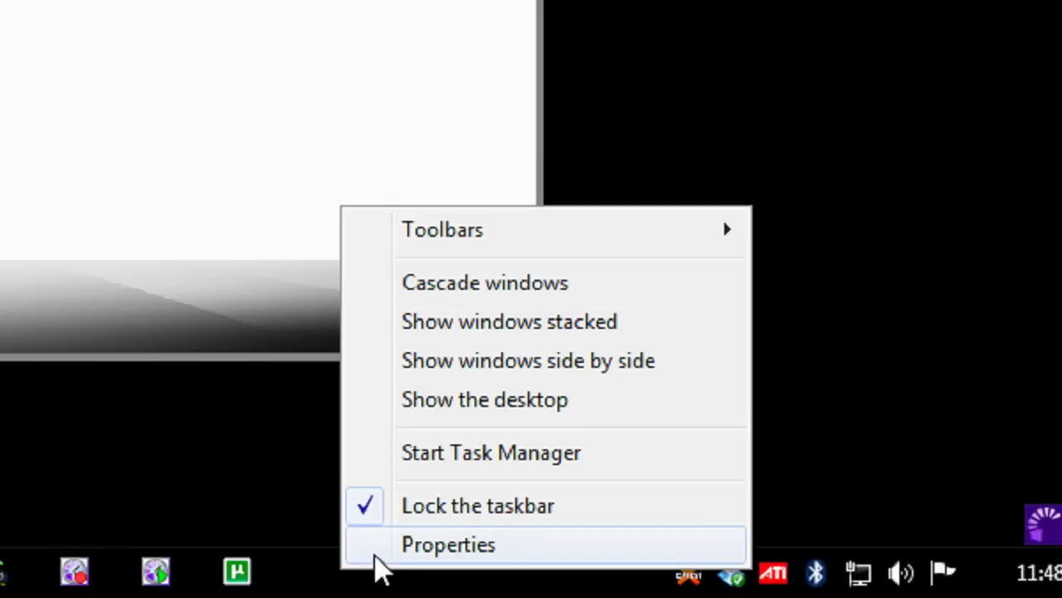
pyautogui.click(446, 509)
pyautogui.rightClick(343, 586)
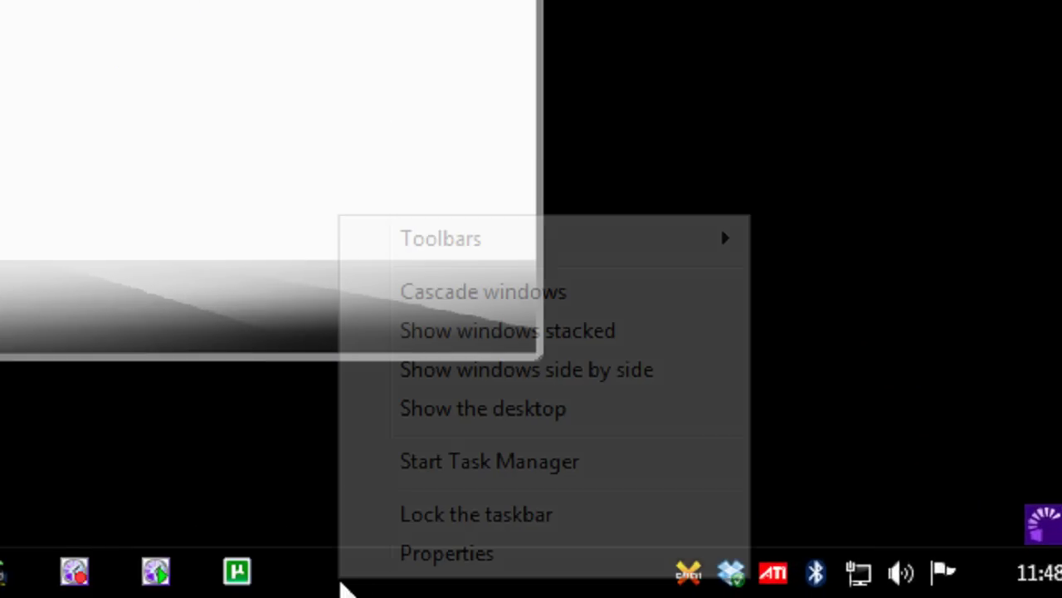
pyautogui.moveTo(454, 247)
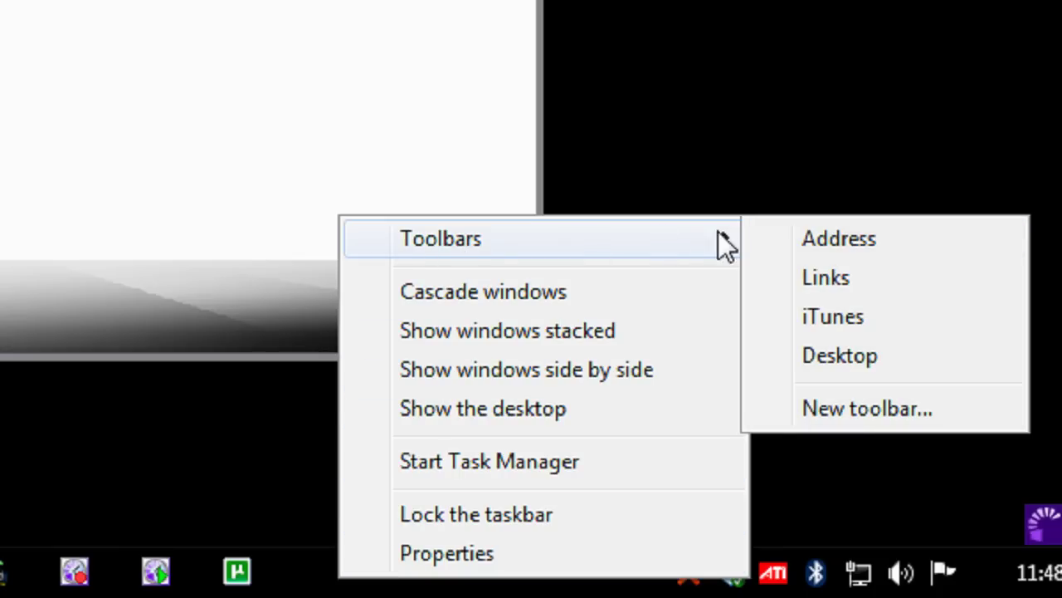
pyautogui.click(851, 415)
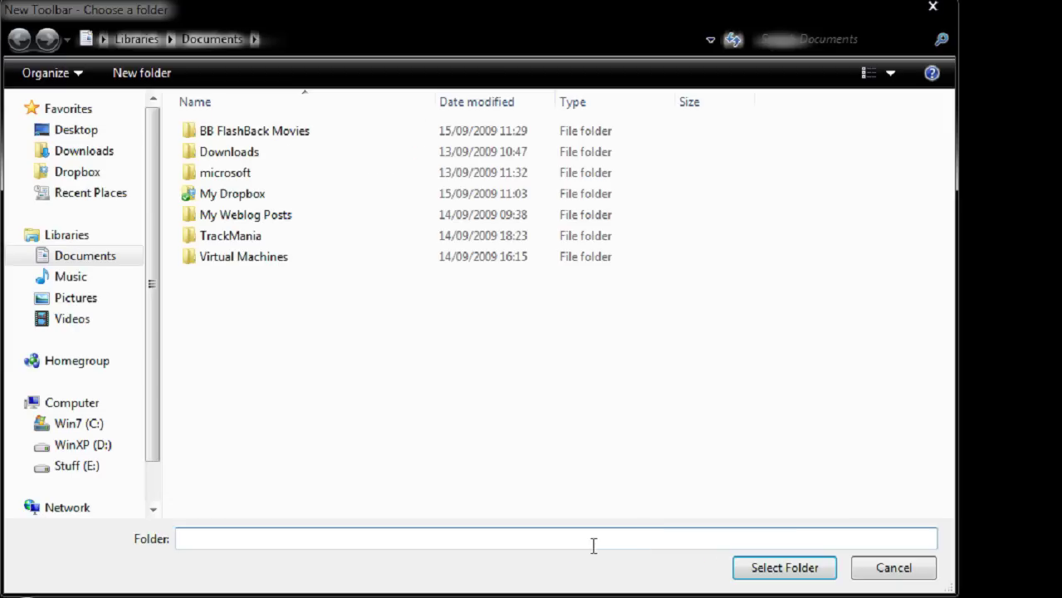
pyautogui.write('%userprofile%\\AppData\\Roaming\\Microsoft\\Internet Explorer\\Quick Launch')
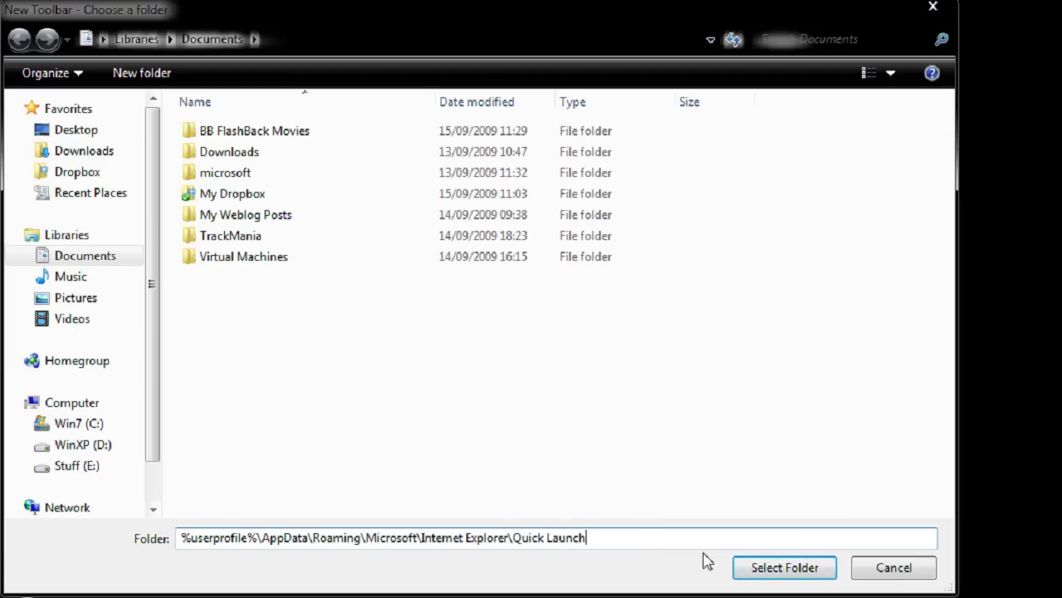
pyautogui.click(772, 573)
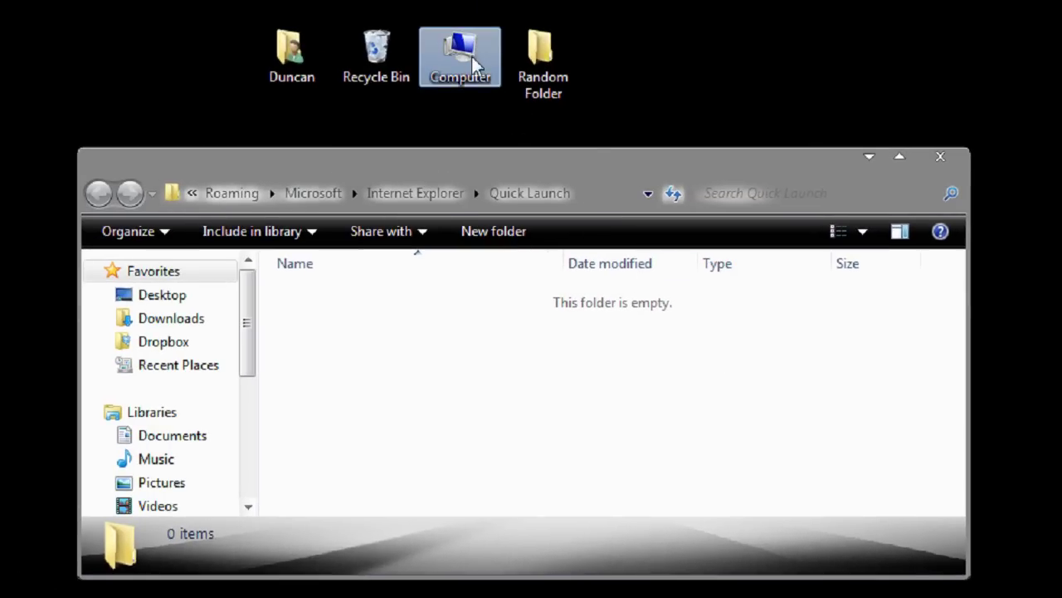
# Step: Add a shortcut to the desktop's Computer icon in the Quick Launch folder and check the toolbar's hidden items
pyautogui.click(474, 57)
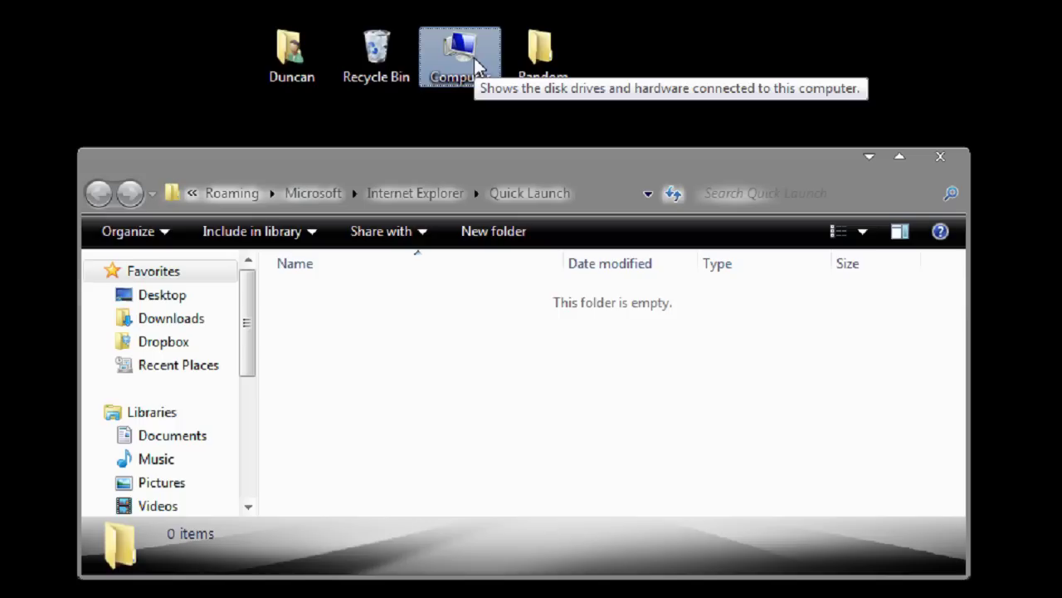
pyautogui.moveTo(465, 56); pyautogui.dragTo(365, 322)
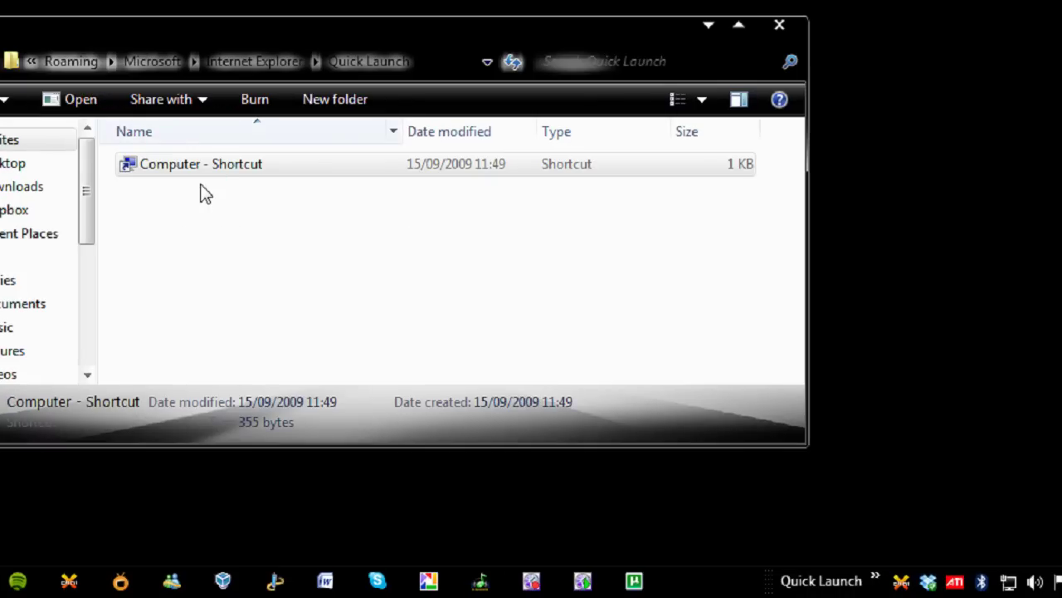
pyautogui.click(876, 578)
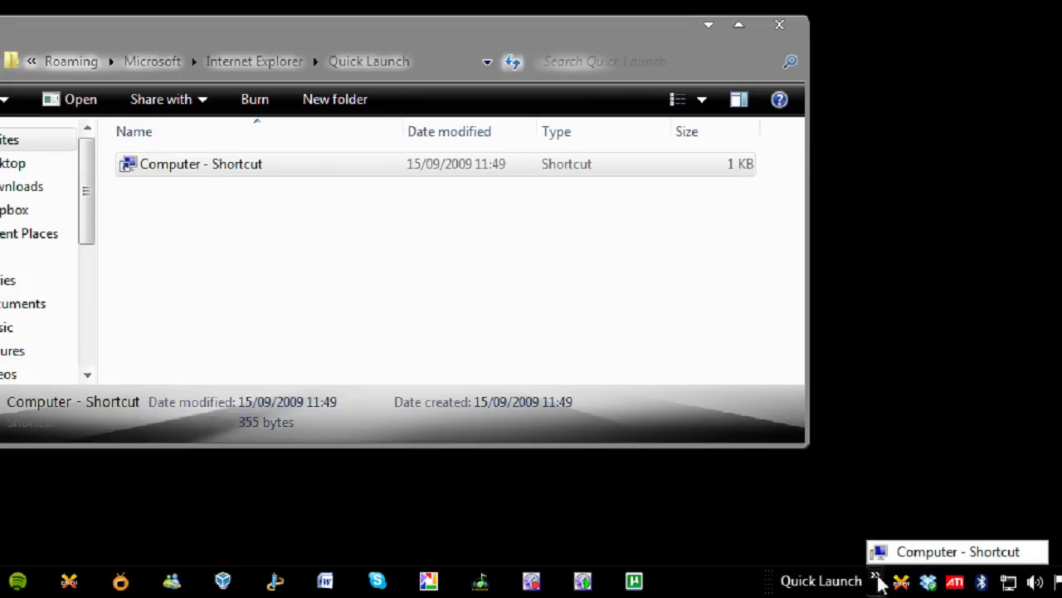
pyautogui.click(924, 440)
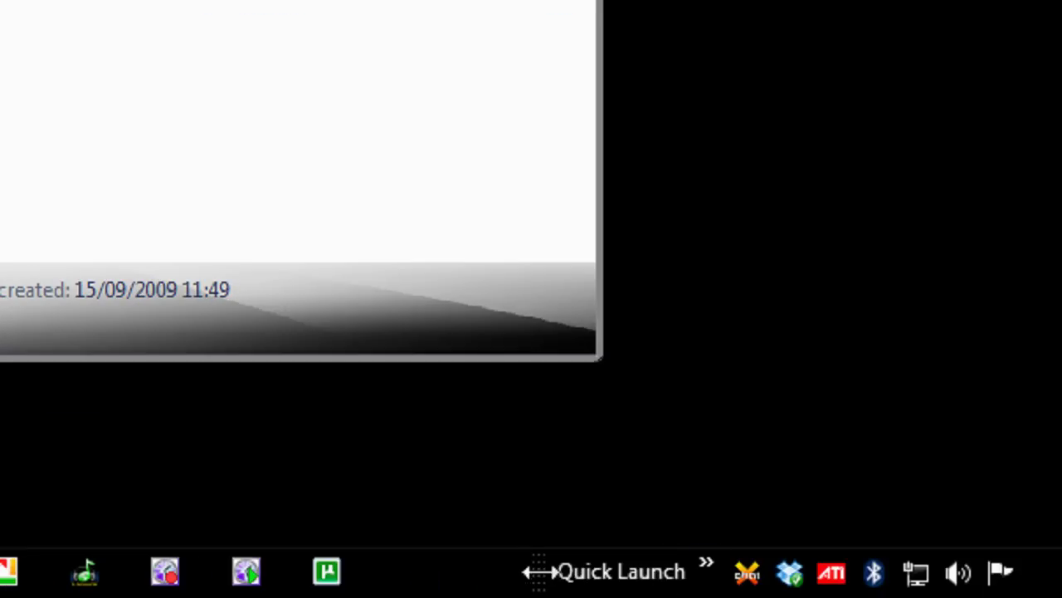
# Step: Turn off the text and title of the Quick Launch toolbar, and open Computer from it before closing that window
pyautogui.rightClick(538, 571)
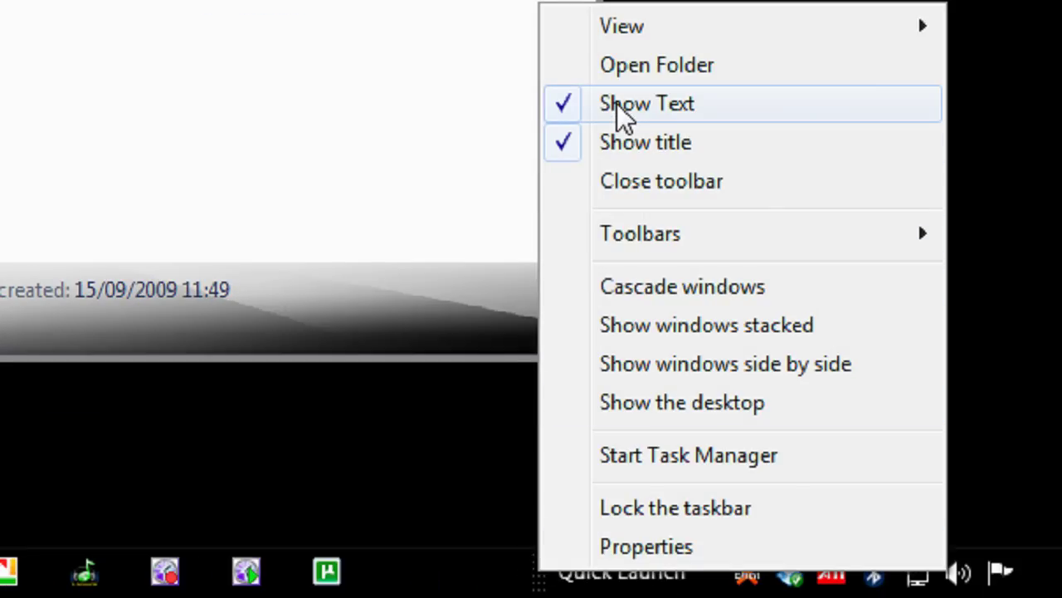
pyautogui.click(562, 119)
pyautogui.rightClick(540, 571)
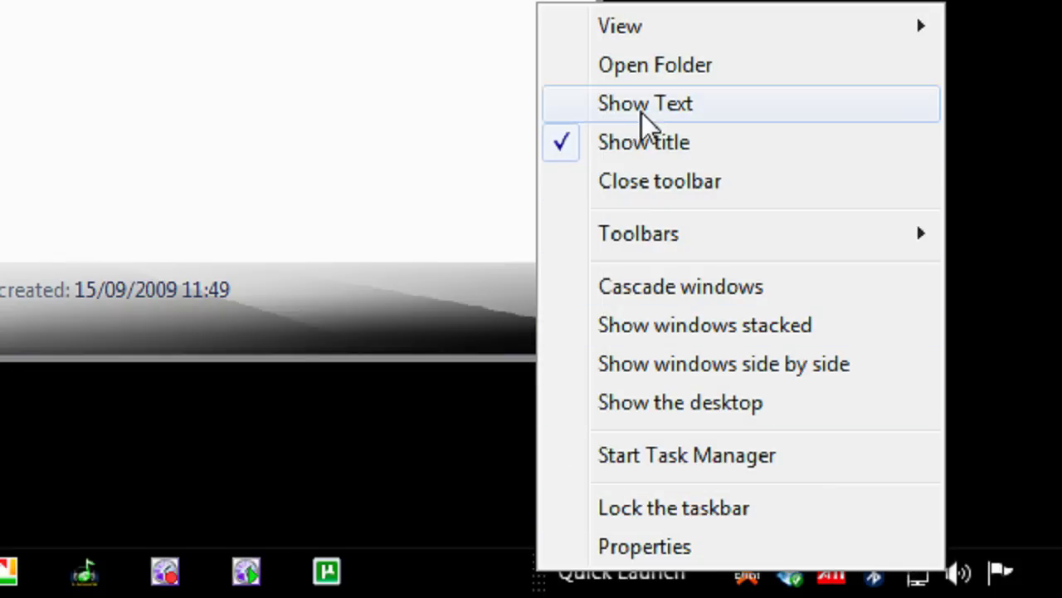
pyautogui.click(645, 145)
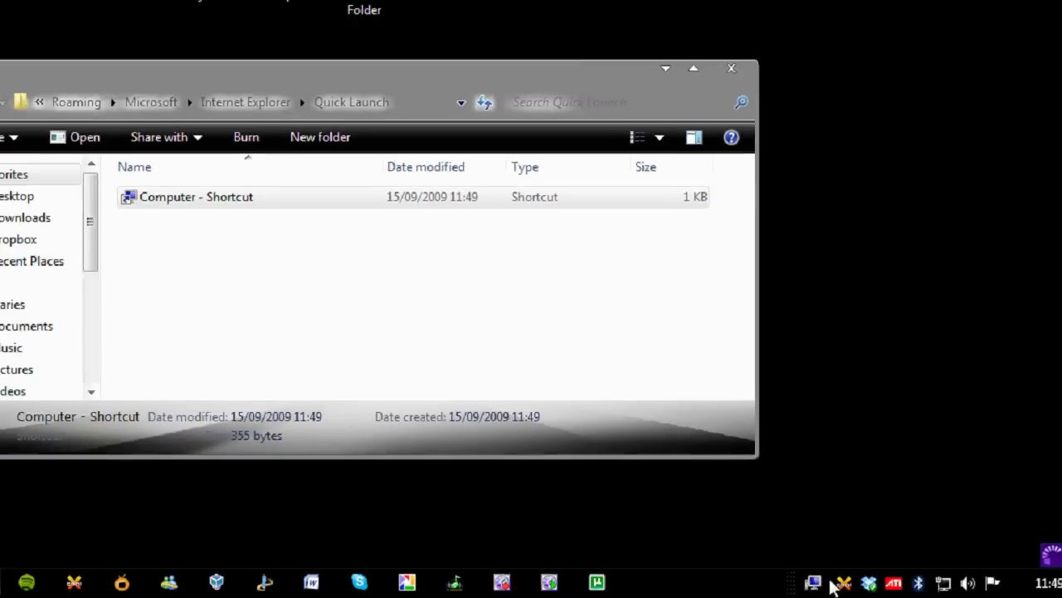
pyautogui.click(814, 582)
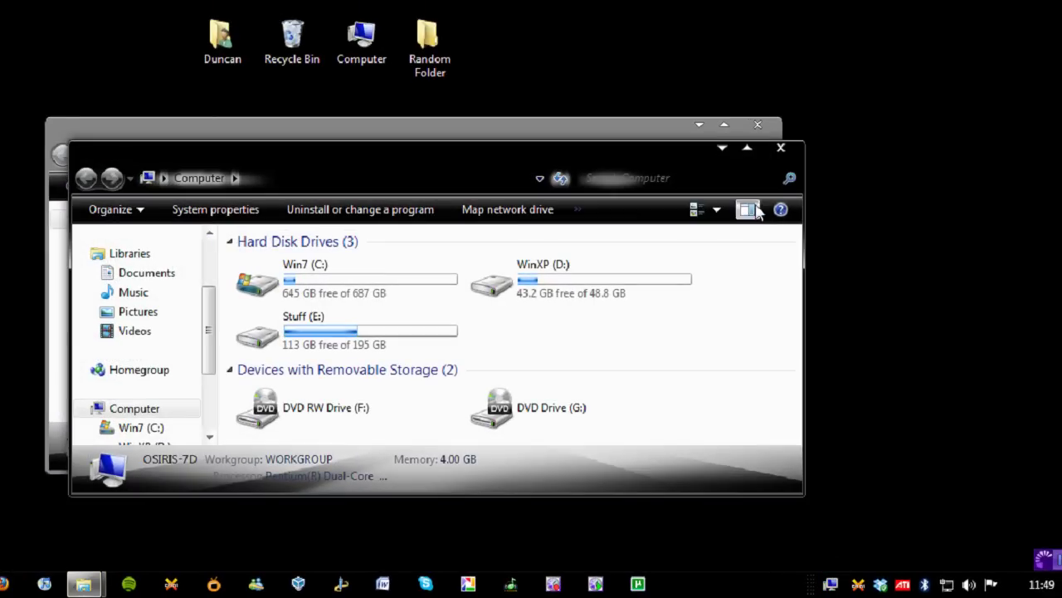
pyautogui.click(780, 148)
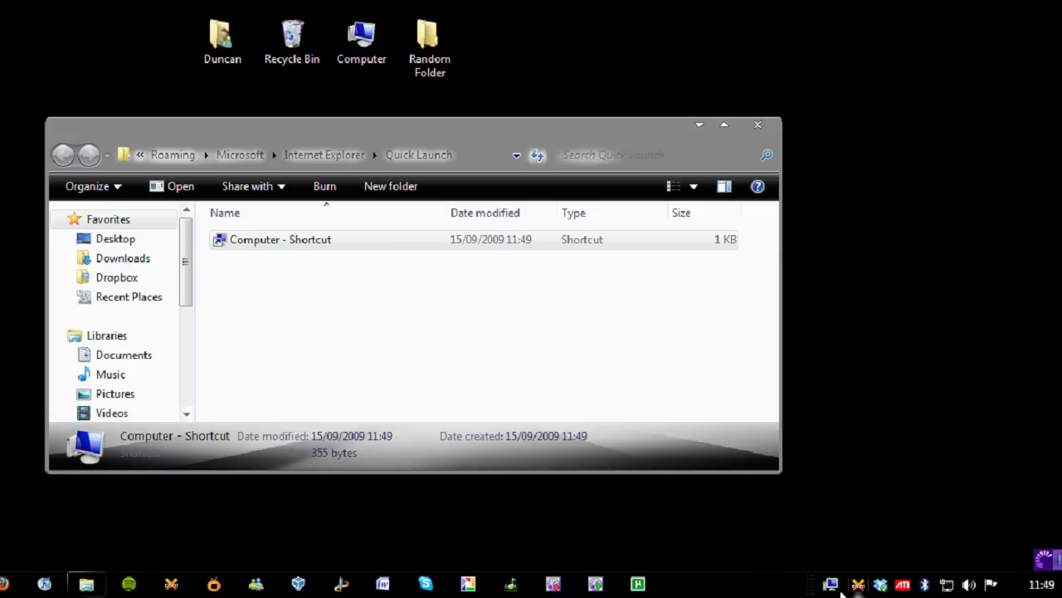
# Step: Add a Recycle Bin shortcut to the Quick Launch folder and widen the toolbar to fit both icons
pyautogui.moveTo(294, 52); pyautogui.dragTo(302, 300)
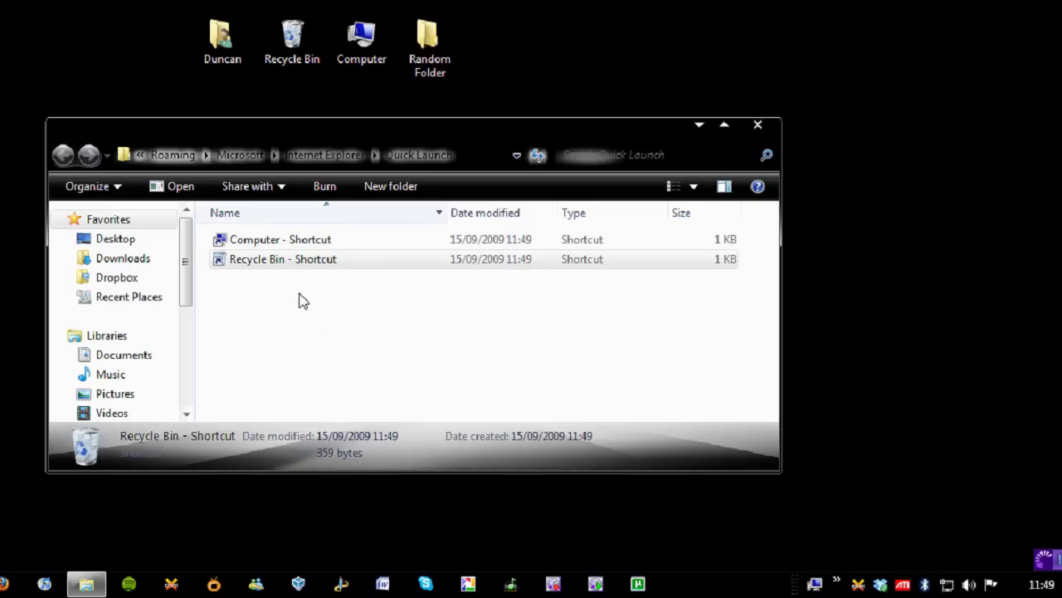
pyautogui.click(818, 584)
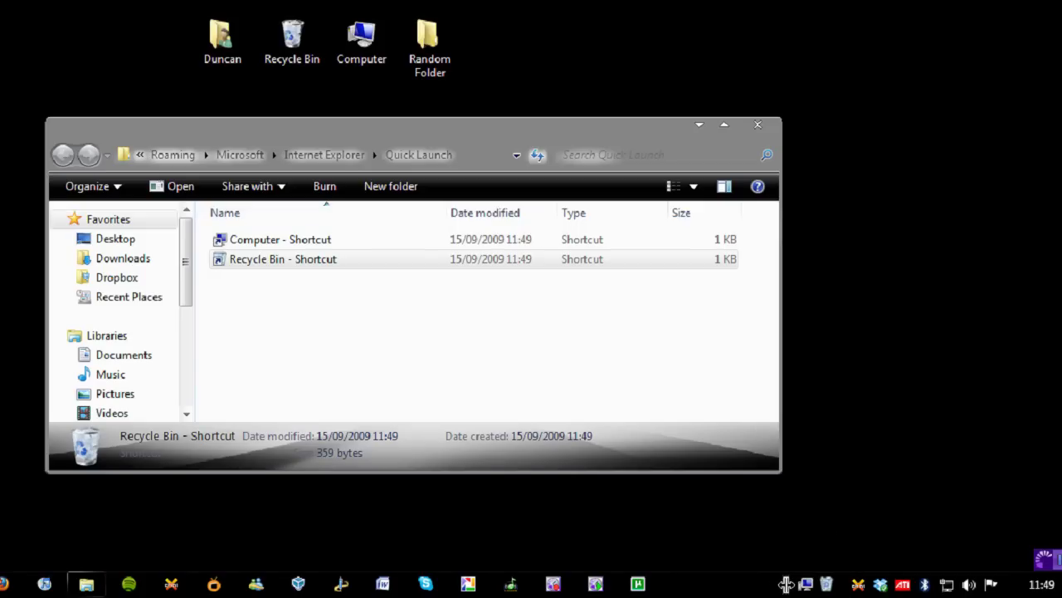
pyautogui.moveTo(790, 584); pyautogui.dragTo(789, 584)
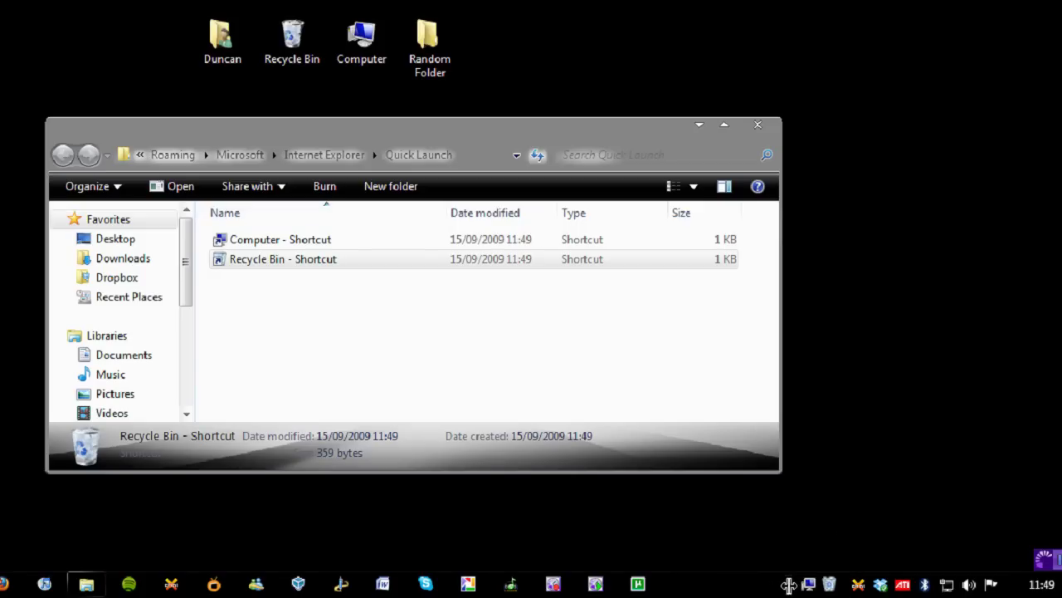
pyautogui.rightClick(831, 585)
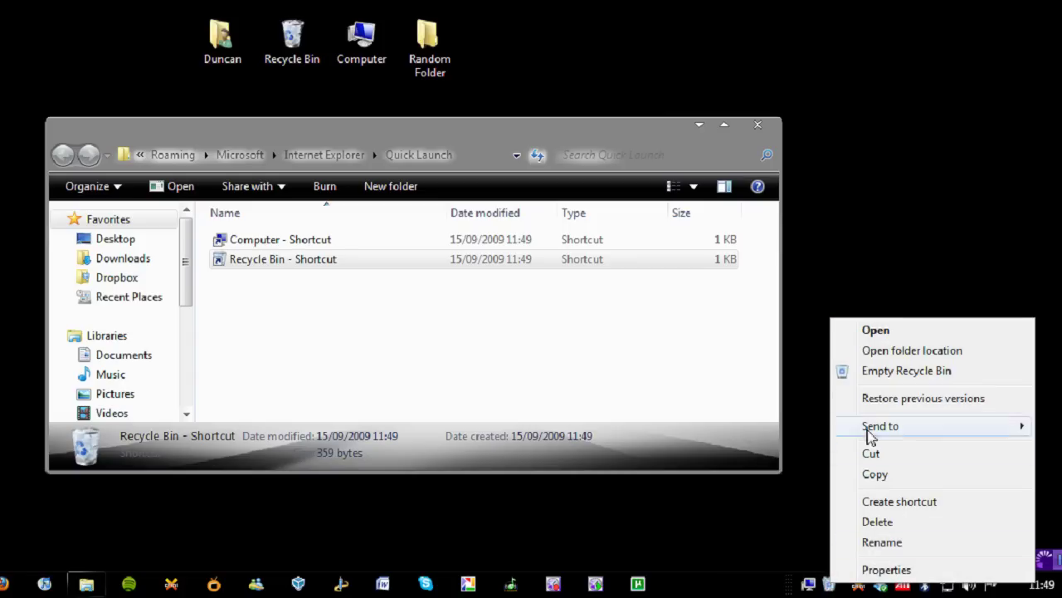
pyautogui.click(877, 265)
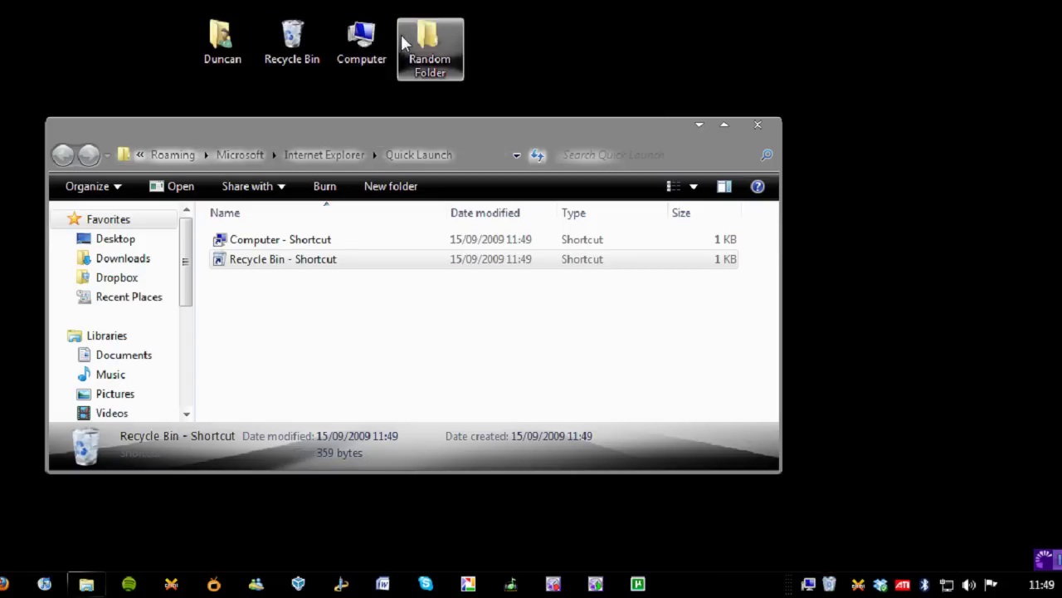
# Step: Add shortcuts to Random Folder and the user's personal folder from the desktop to the Quick Launch folder
pyautogui.moveTo(430, 41); pyautogui.dragTo(411, 380)
pyautogui.moveTo(231, 37); pyautogui.dragTo(285, 332)
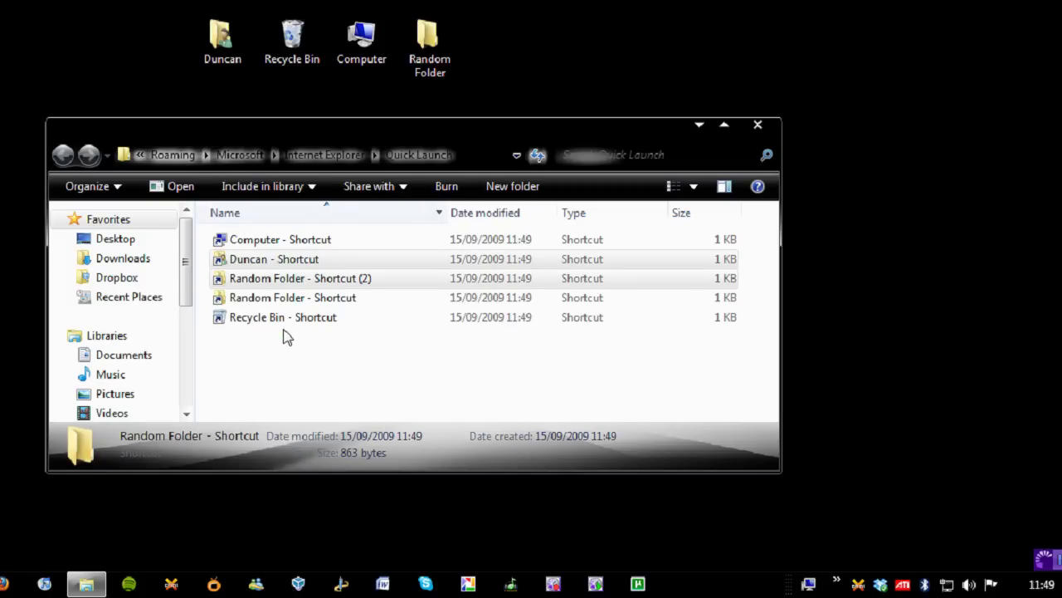
# Step: Delete the duplicate Random Folder - Shortcut (2) and widen the Quick Launch toolbar to fit all four icons
pyautogui.click(301, 280)
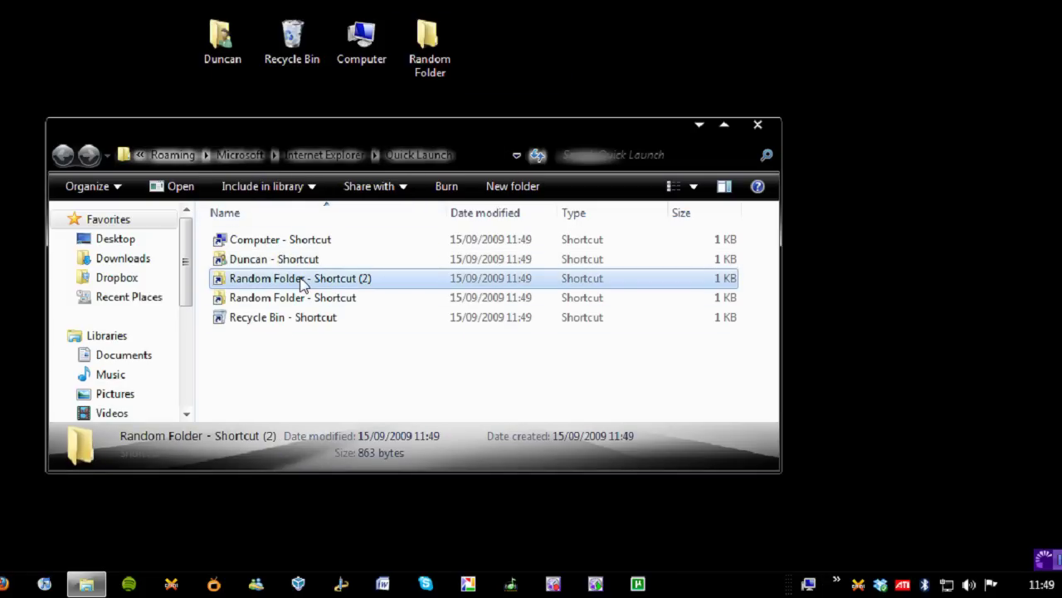
pyautogui.press('Delete')
pyautogui.press('Return')
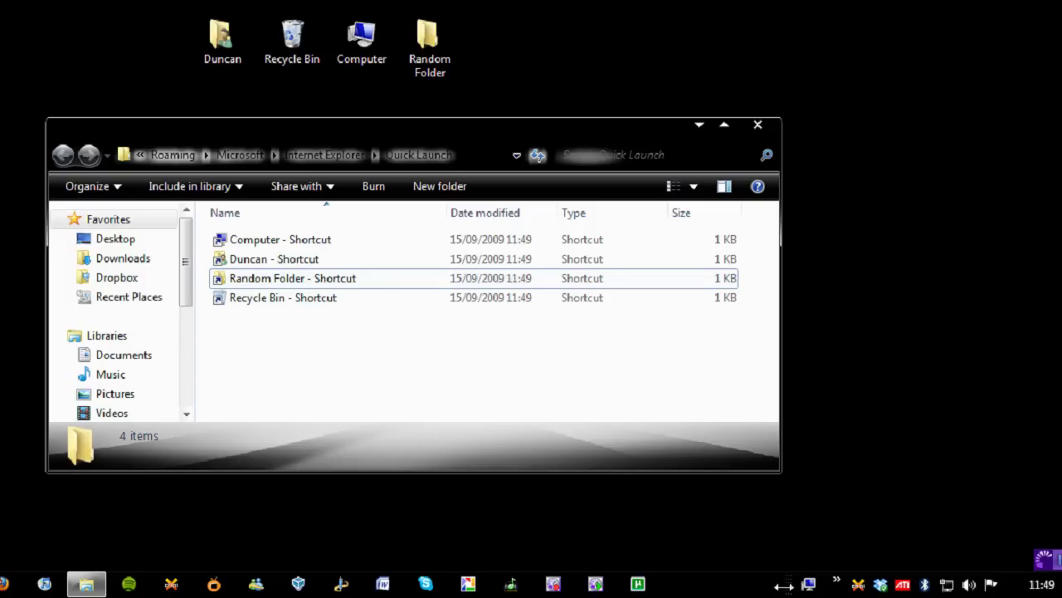
pyautogui.moveTo(784, 586); pyautogui.dragTo(738, 586)
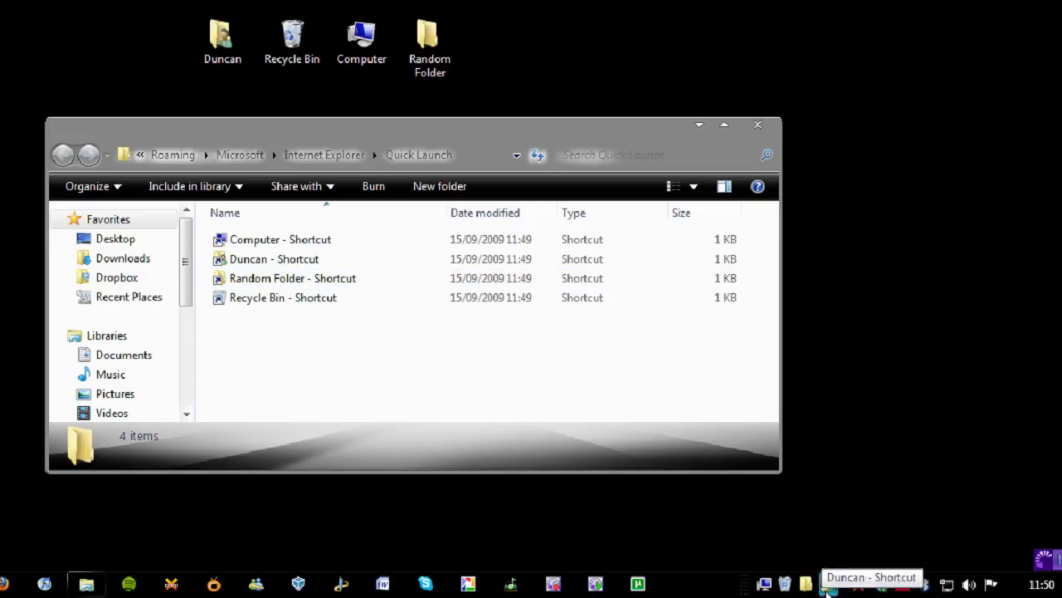
# Step: Enable storing and displaying recently opened programs in the Start menu and recently opened items in the Start menu and taskbar
pyautogui.rightClick(86, 584)
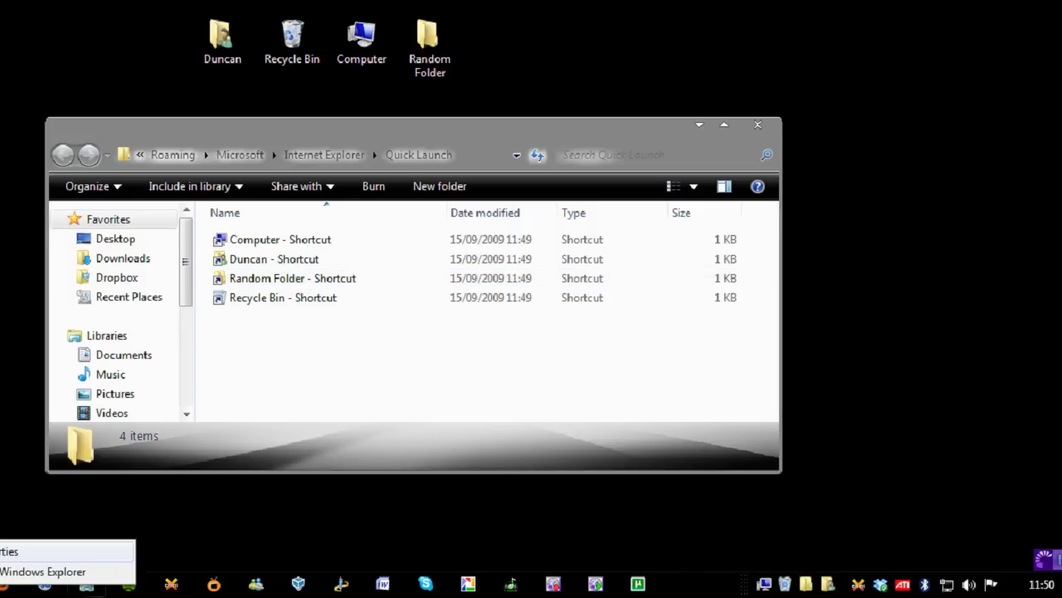
pyautogui.click(8, 551)
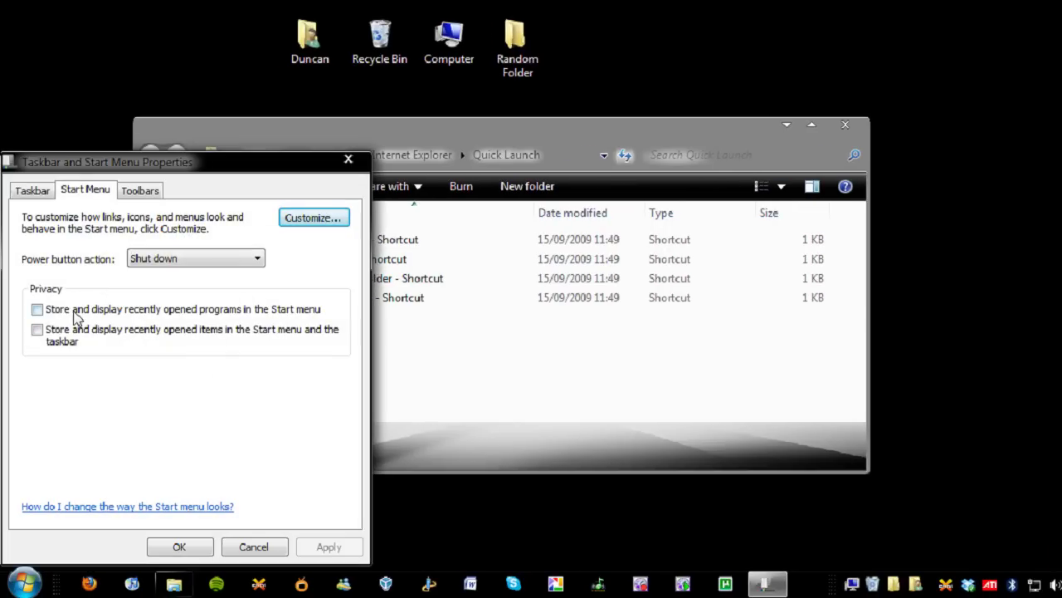
pyautogui.click(74, 310)
pyautogui.click(74, 336)
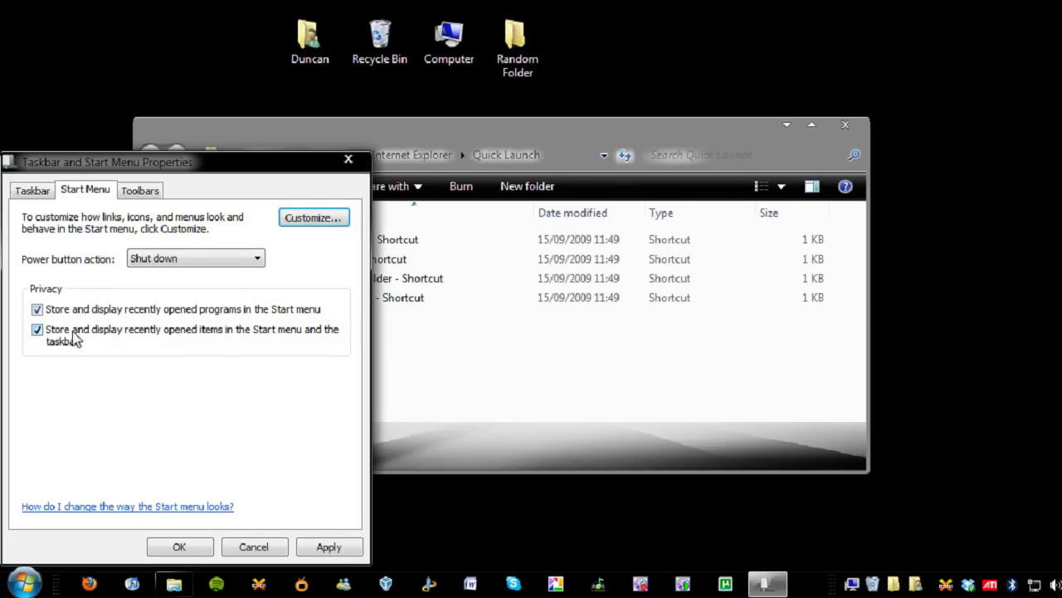
pyautogui.click(181, 547)
# Step: Check the pinned folders in the Windows Explorer jump list and lock the taskbar
pyautogui.rightClick(173, 583)
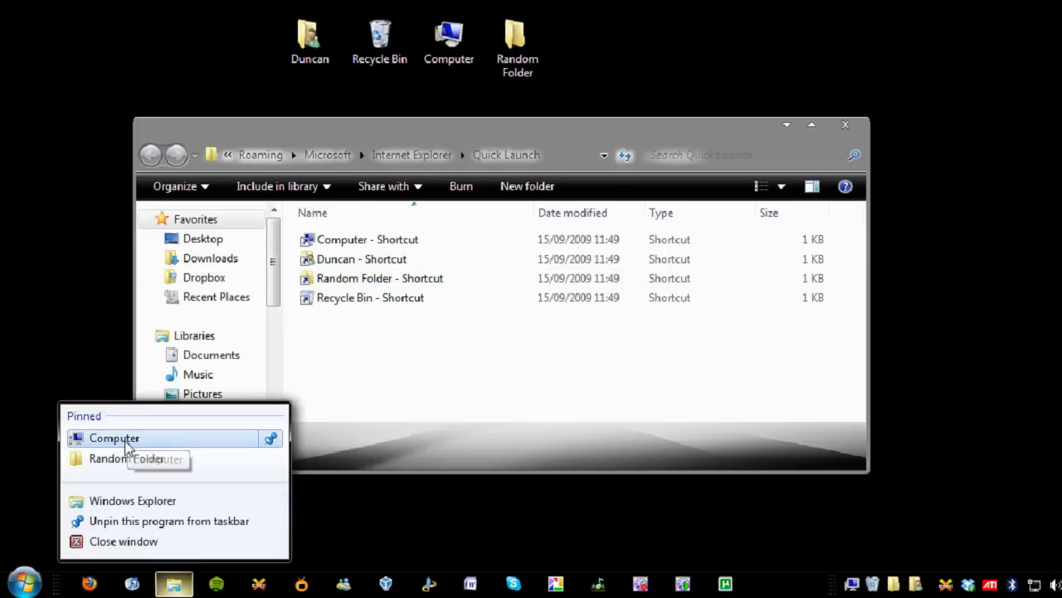
pyautogui.click(541, 372)
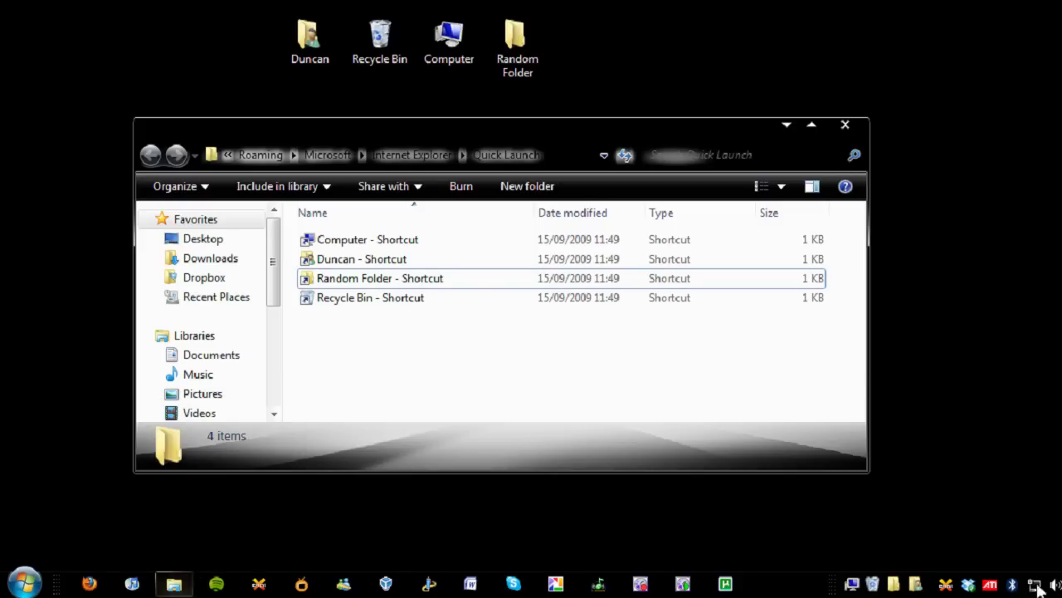
pyautogui.rightClick(799, 590)
pyautogui.click(830, 556)
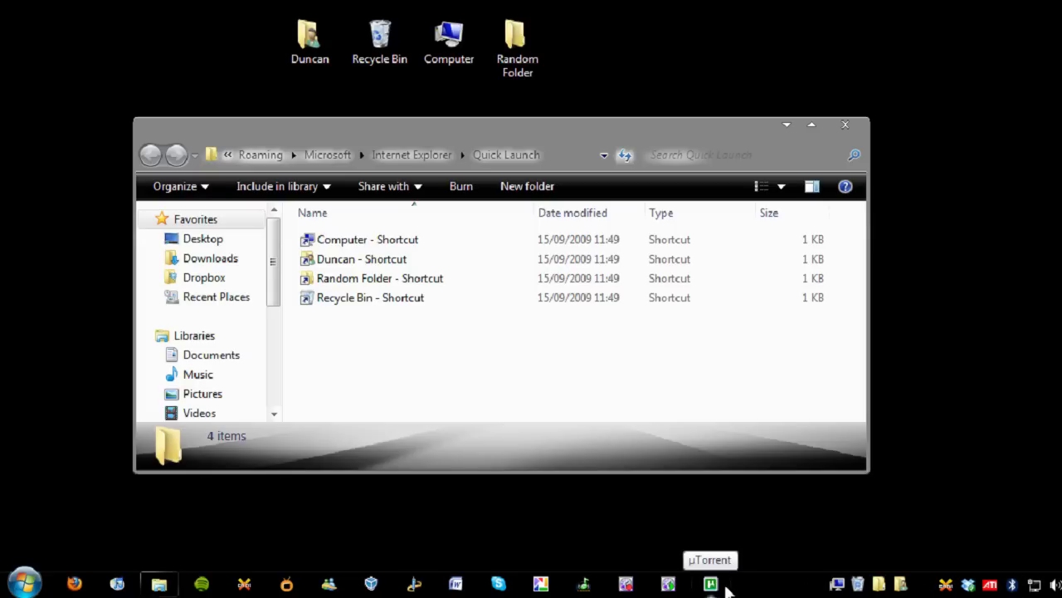
# Step: View the Windows Explorer jump list again and display the full path of the open Quick Launch folder
pyautogui.rightClick(166, 576)
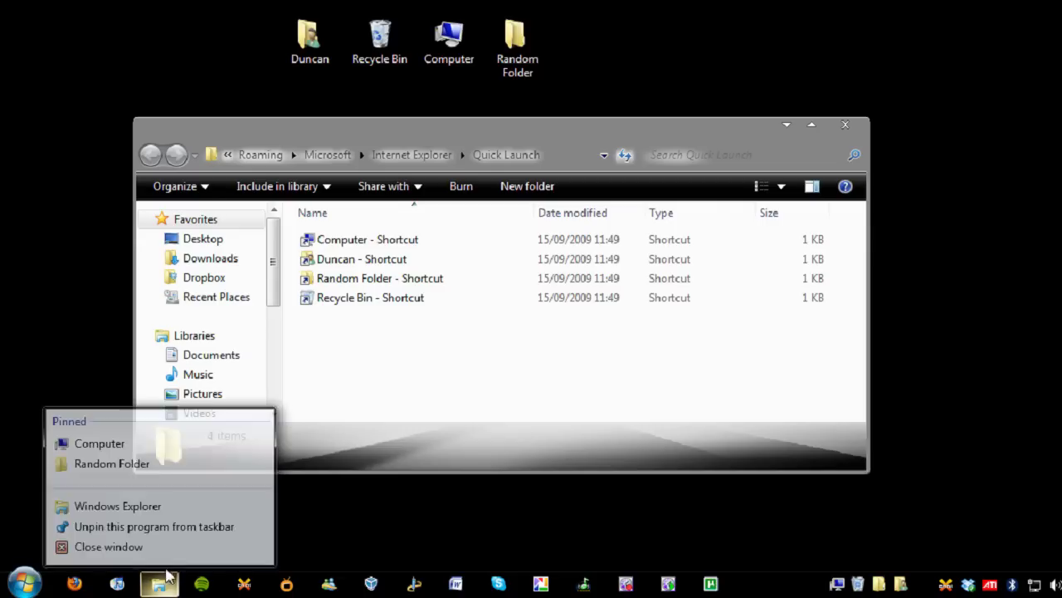
pyautogui.click(505, 500)
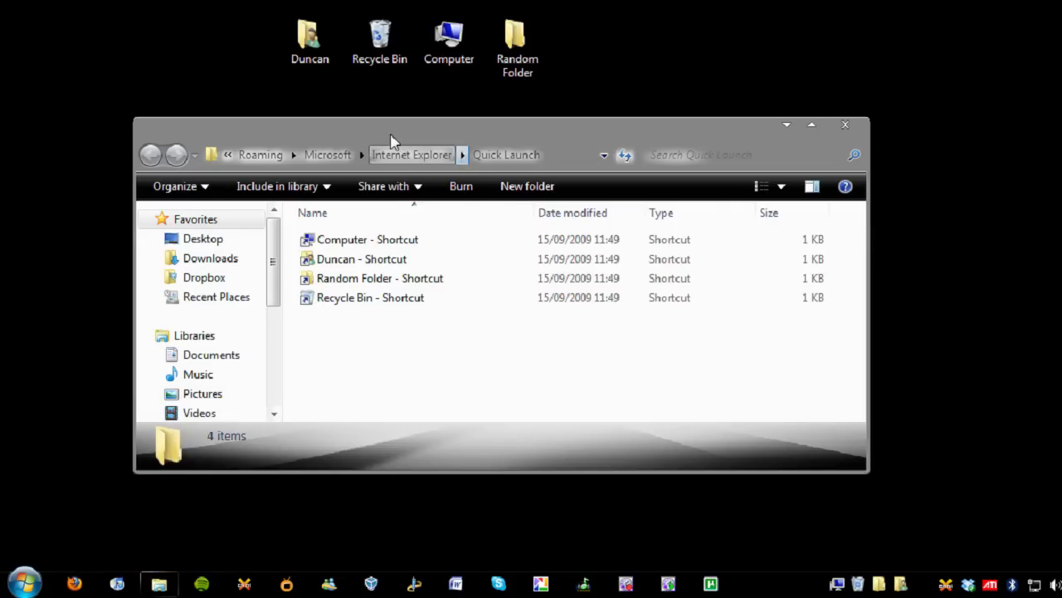
pyautogui.click(585, 156)
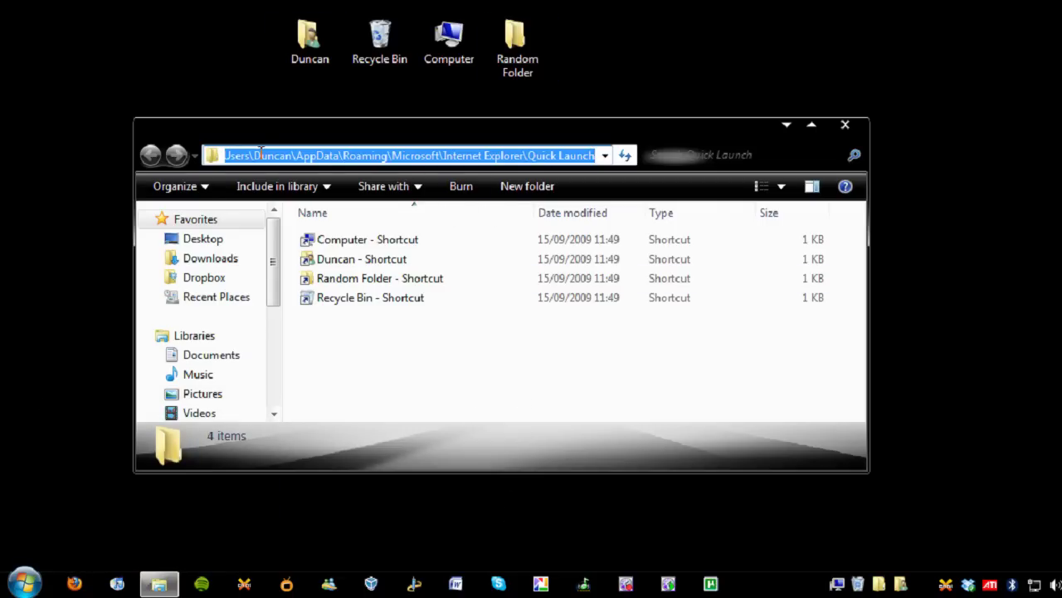